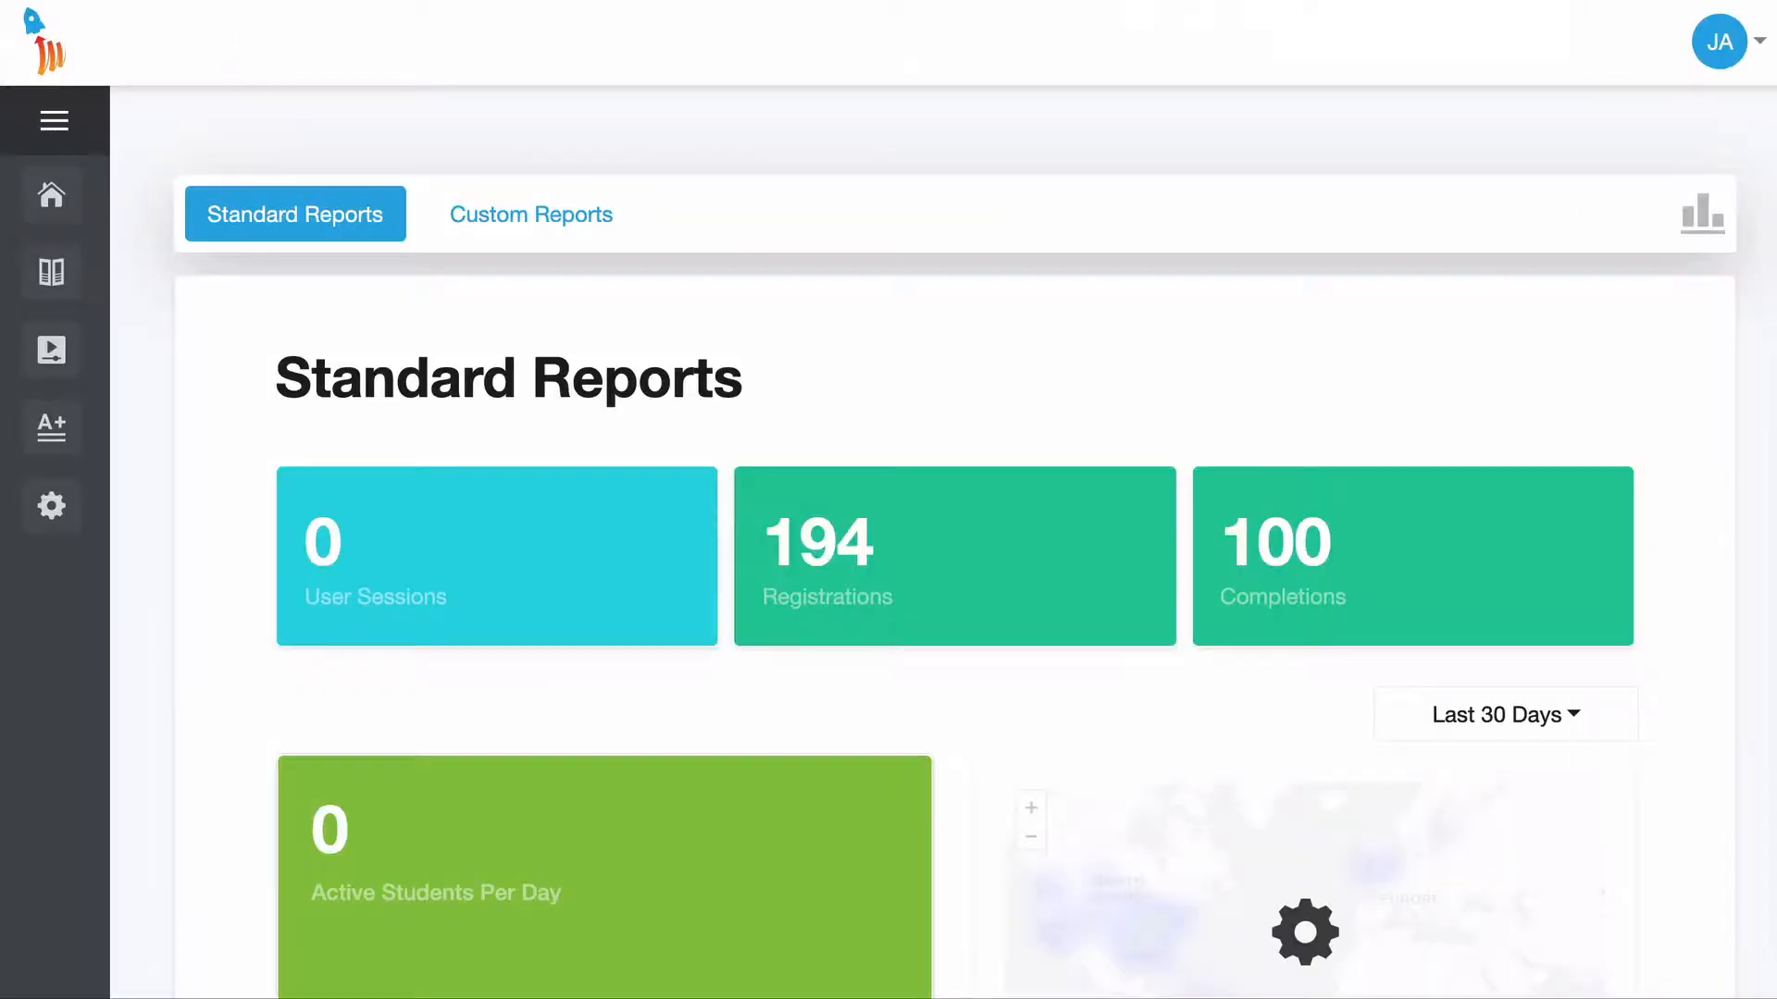
Step: Open the Student Registration Report from the list of standard reports
{"action": "scroll", "coordinate": [844, 272], "scroll_direction": "down", "scroll_amount": 1}
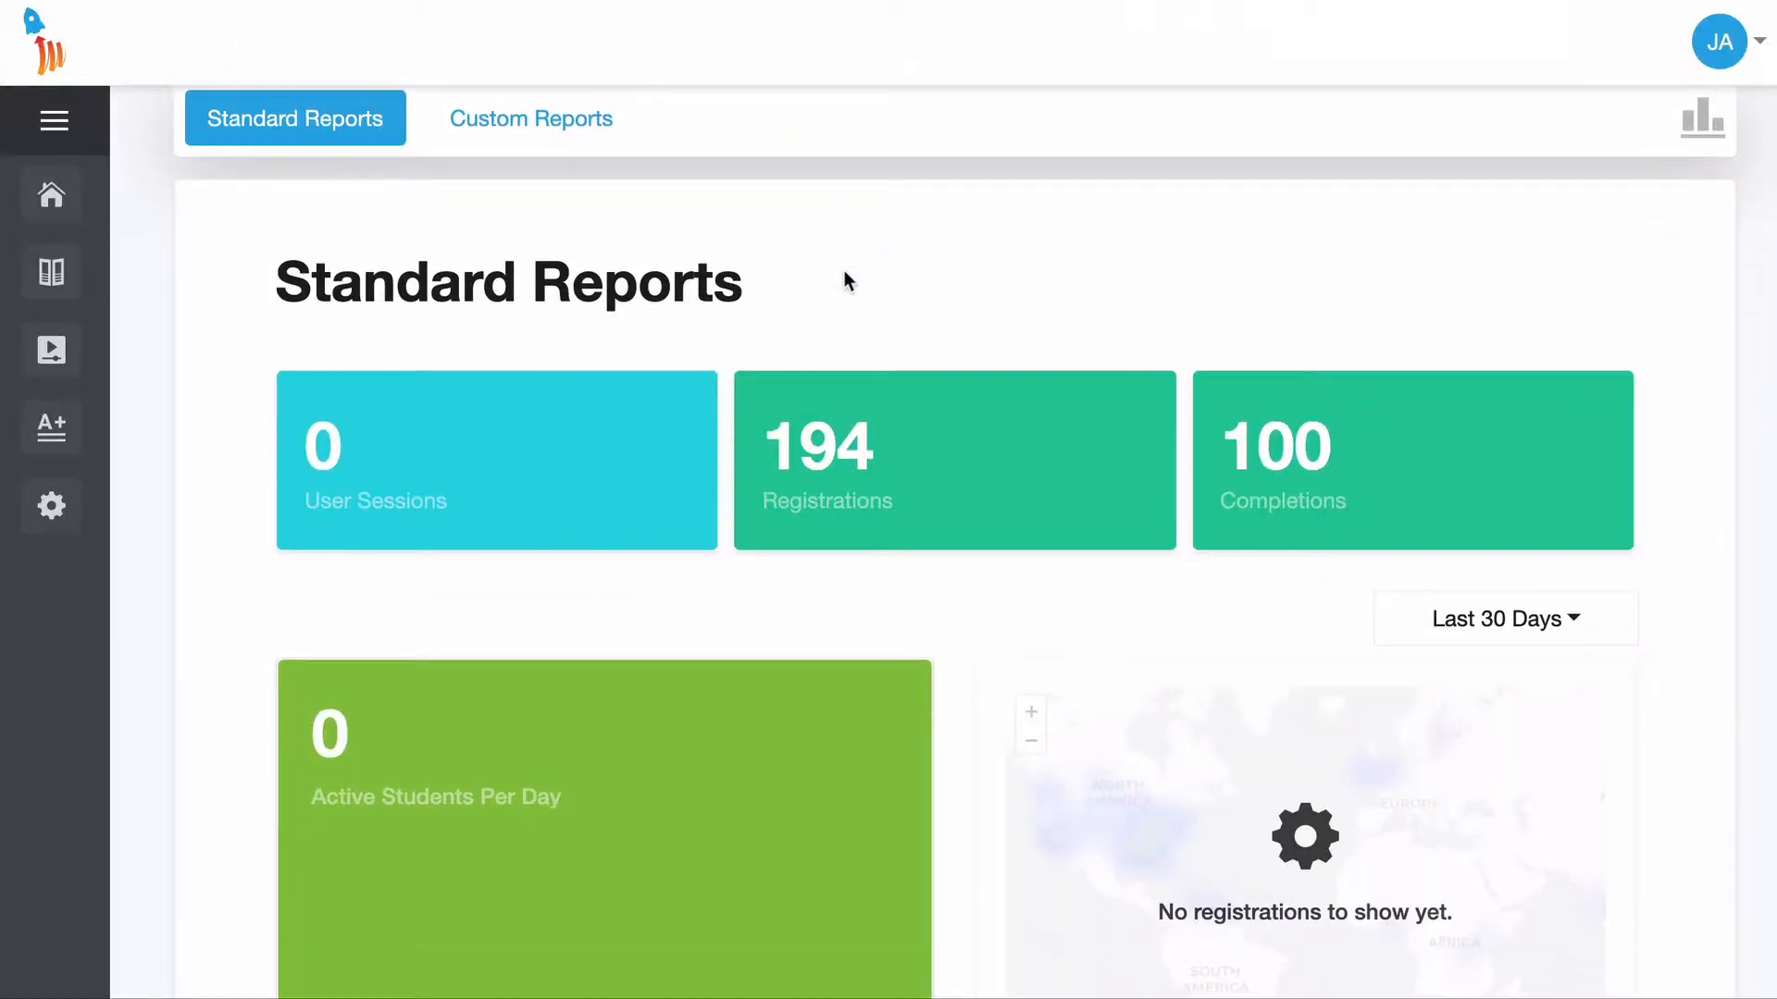
{"action": "scroll", "coordinate": [845, 278], "scroll_direction": "down", "scroll_amount": 1}
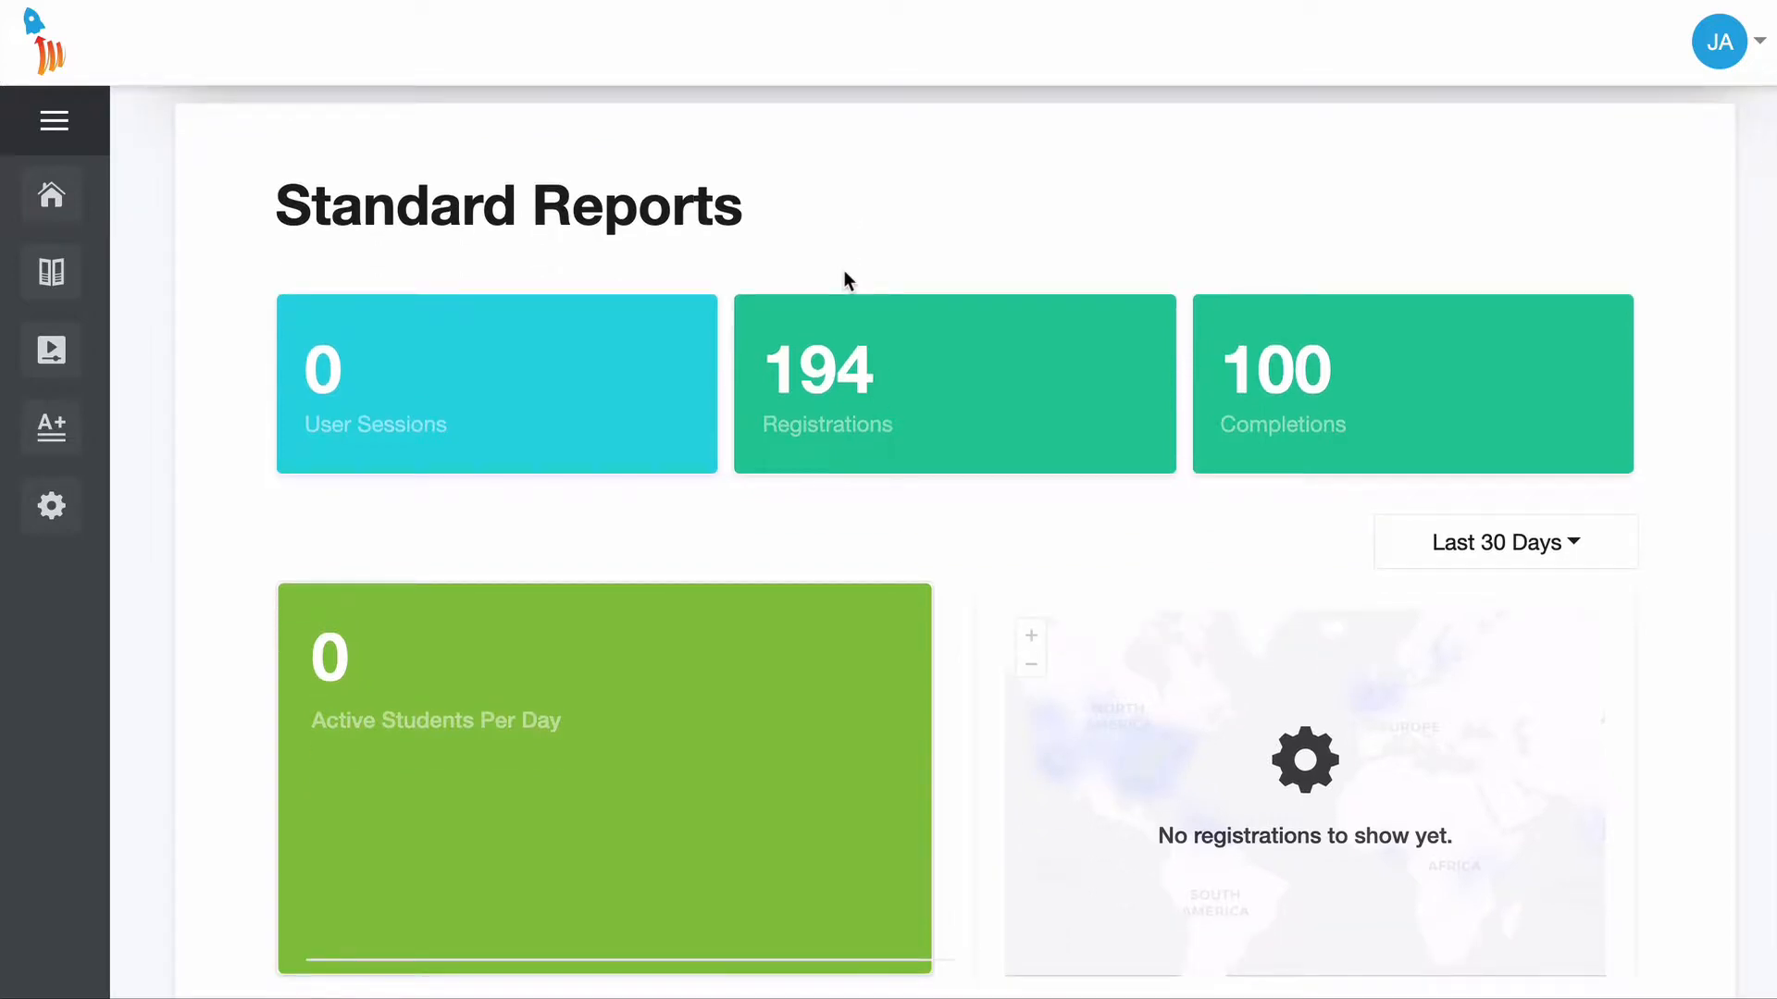
{"action": "scroll", "coordinate": [844, 278], "scroll_direction": "down", "scroll_amount": 1}
{"action": "scroll", "coordinate": [844, 271], "scroll_direction": "down", "scroll_amount": 4}
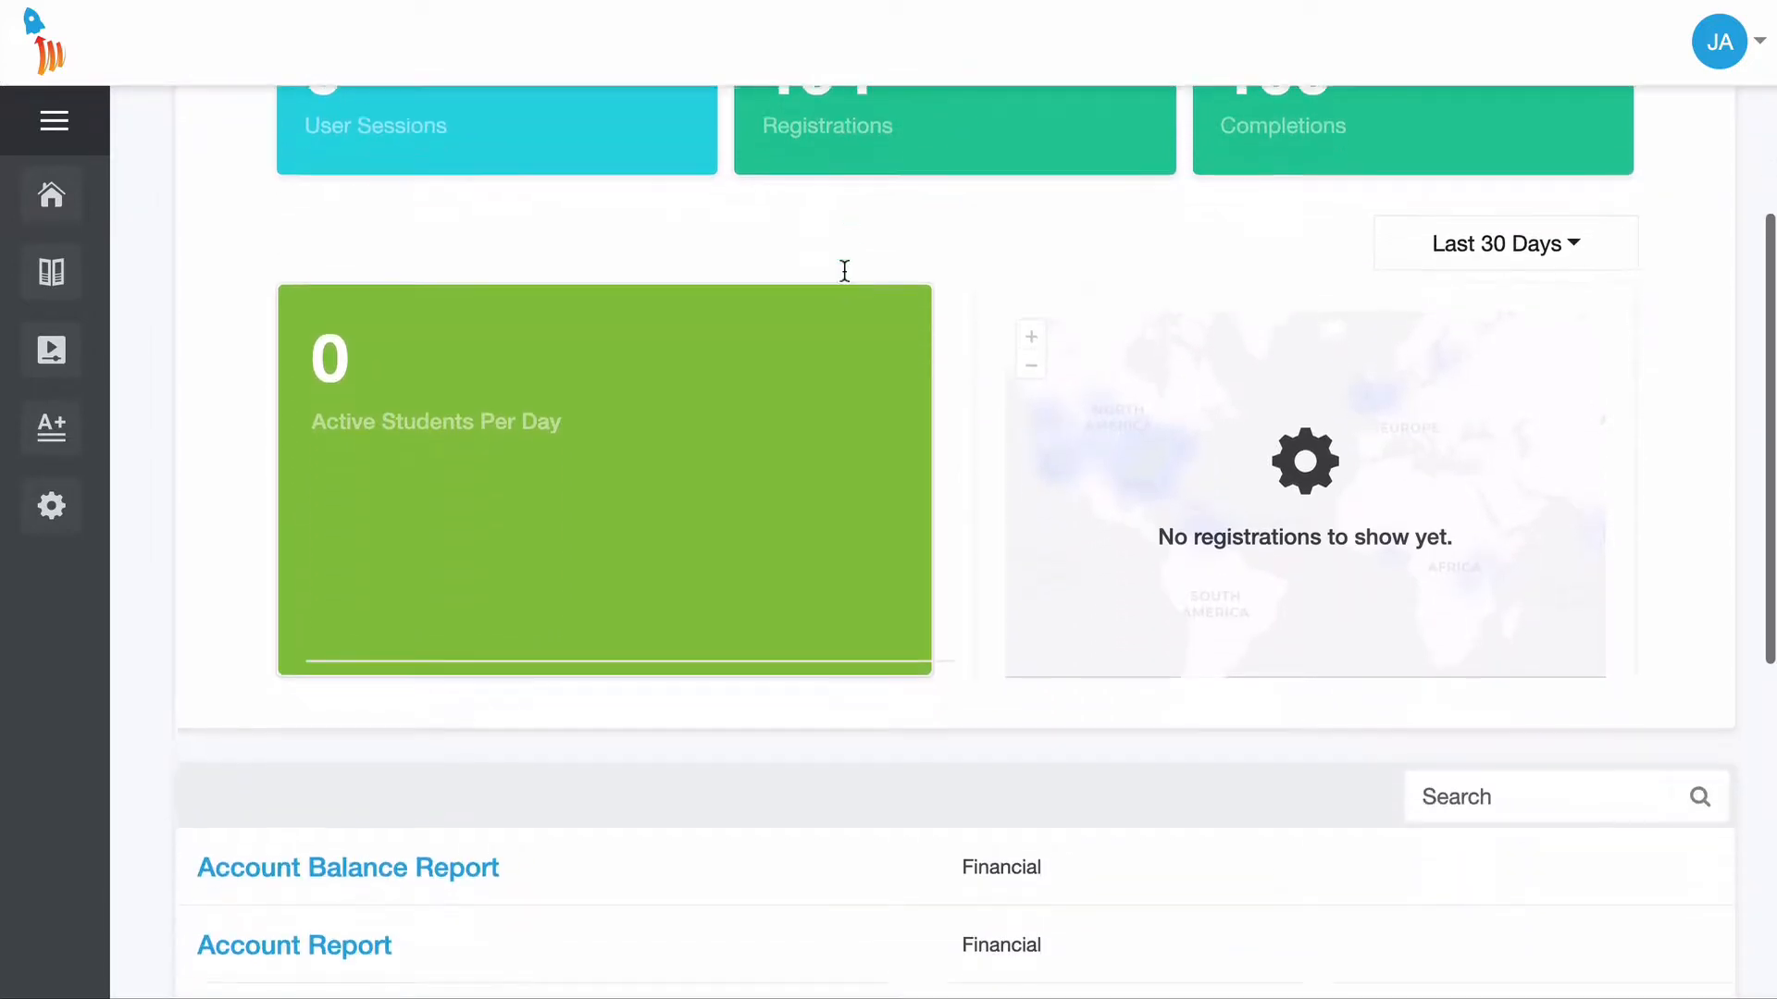
{"action": "scroll", "coordinate": [844, 270], "scroll_direction": "down", "scroll_amount": 6}
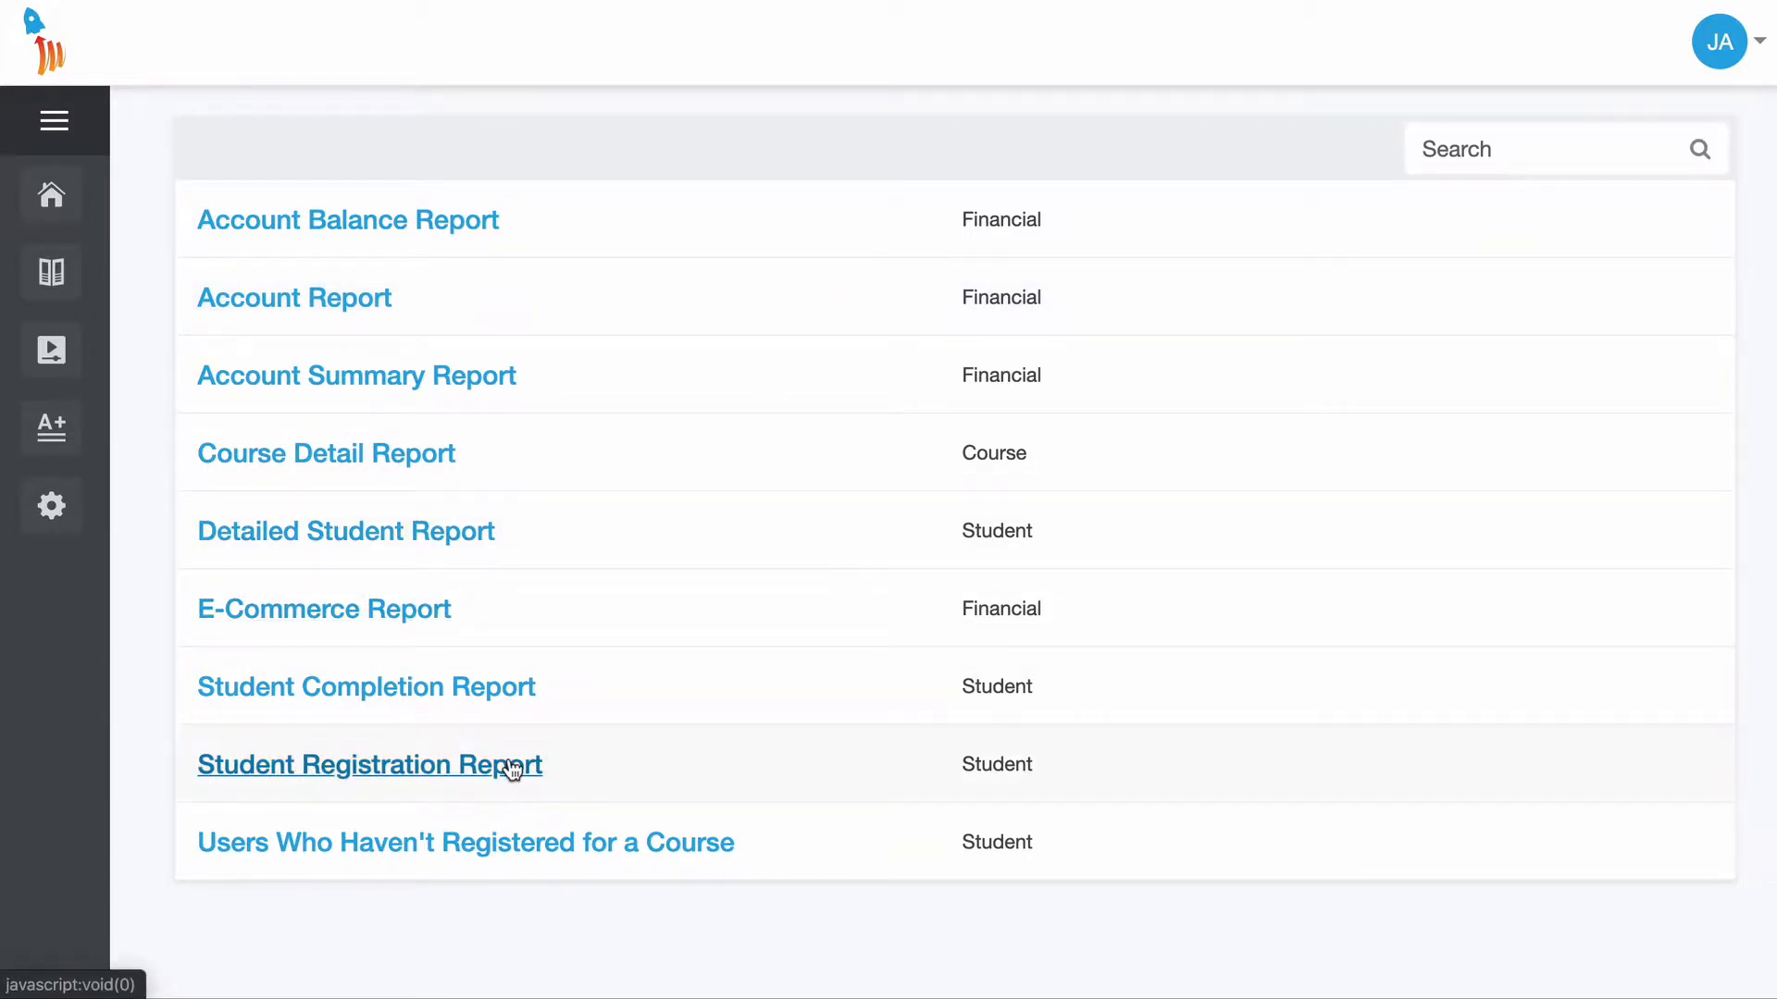
{"action": "left_click", "coordinate": [426, 768]}
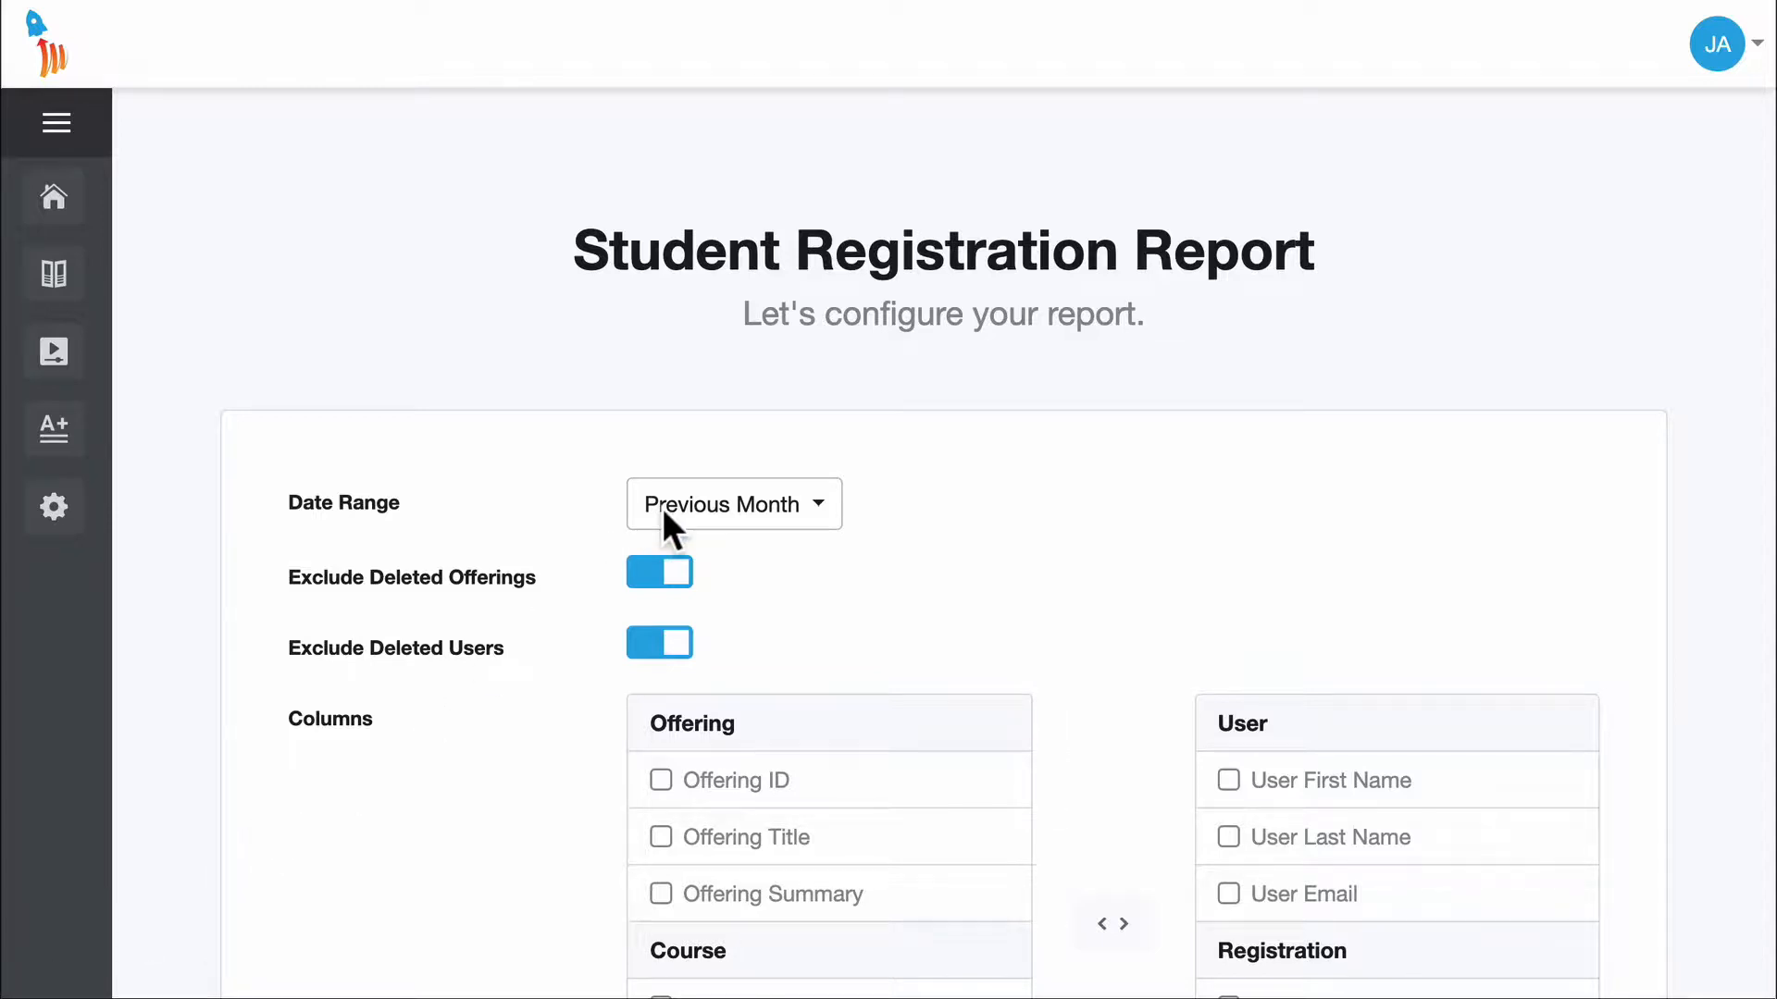
Step: Set the report's date range to Current Year
{"action": "scroll", "coordinate": [916, 488], "scroll_direction": "down", "scroll_amount": 2}
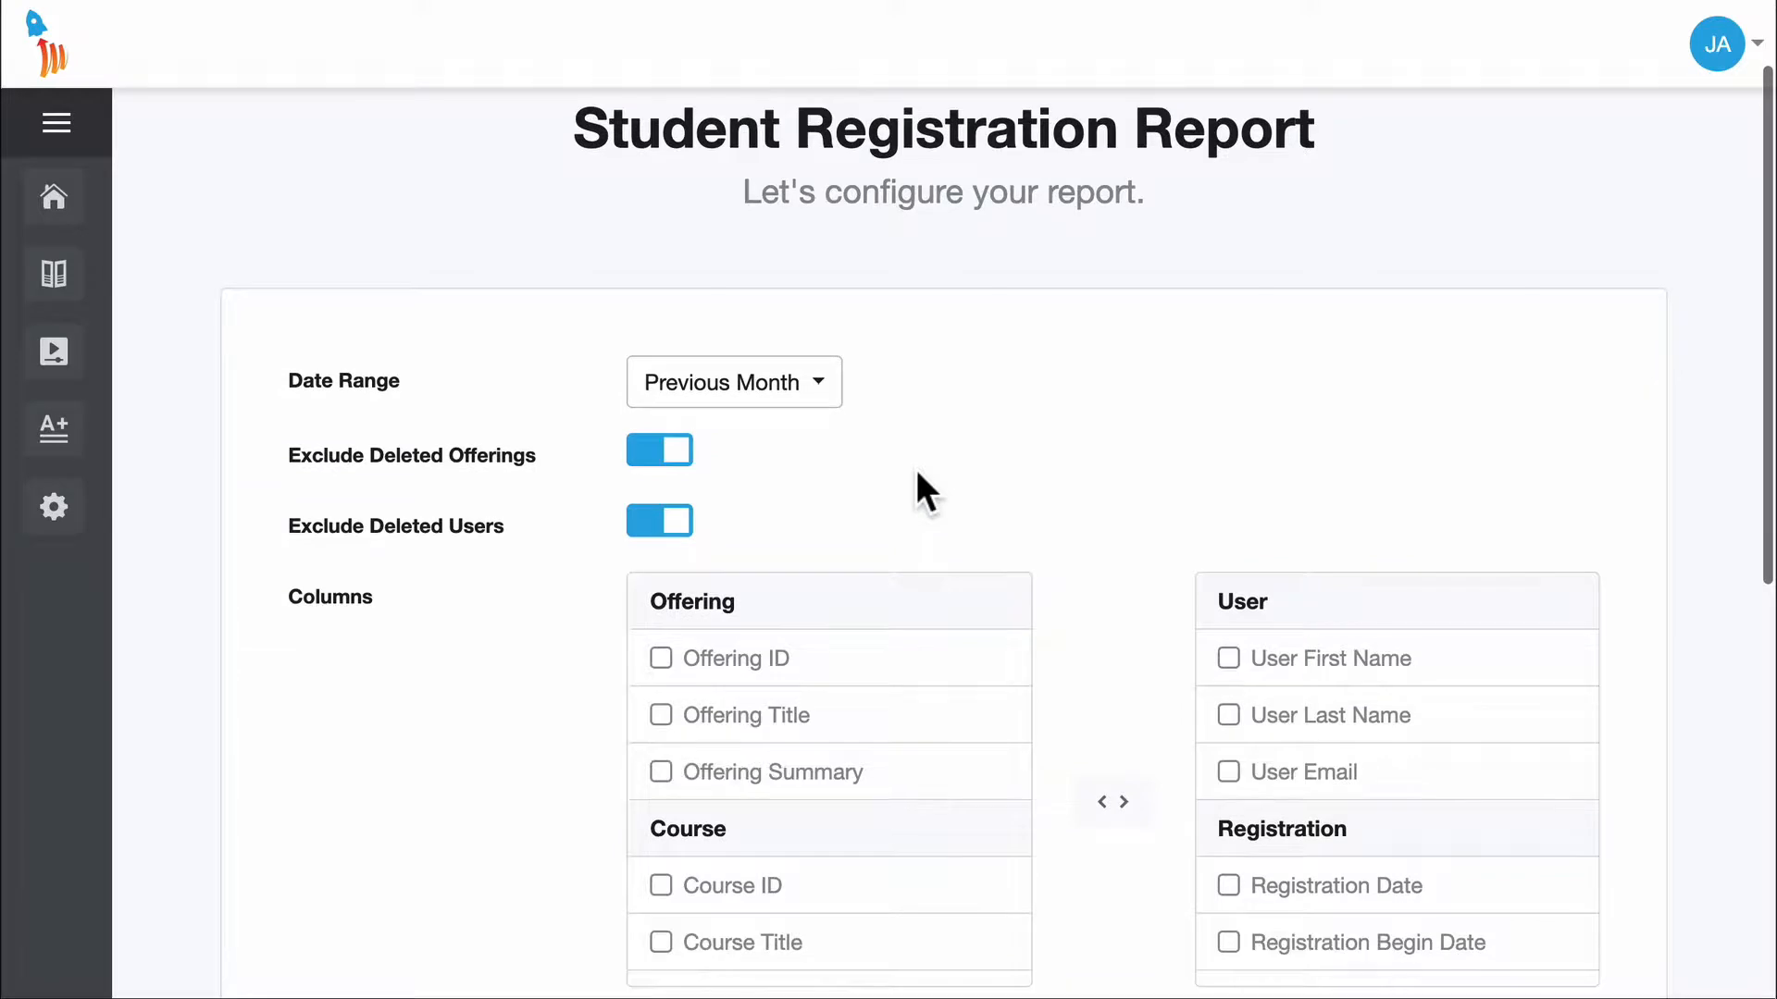
{"action": "left_click", "coordinate": [798, 373]}
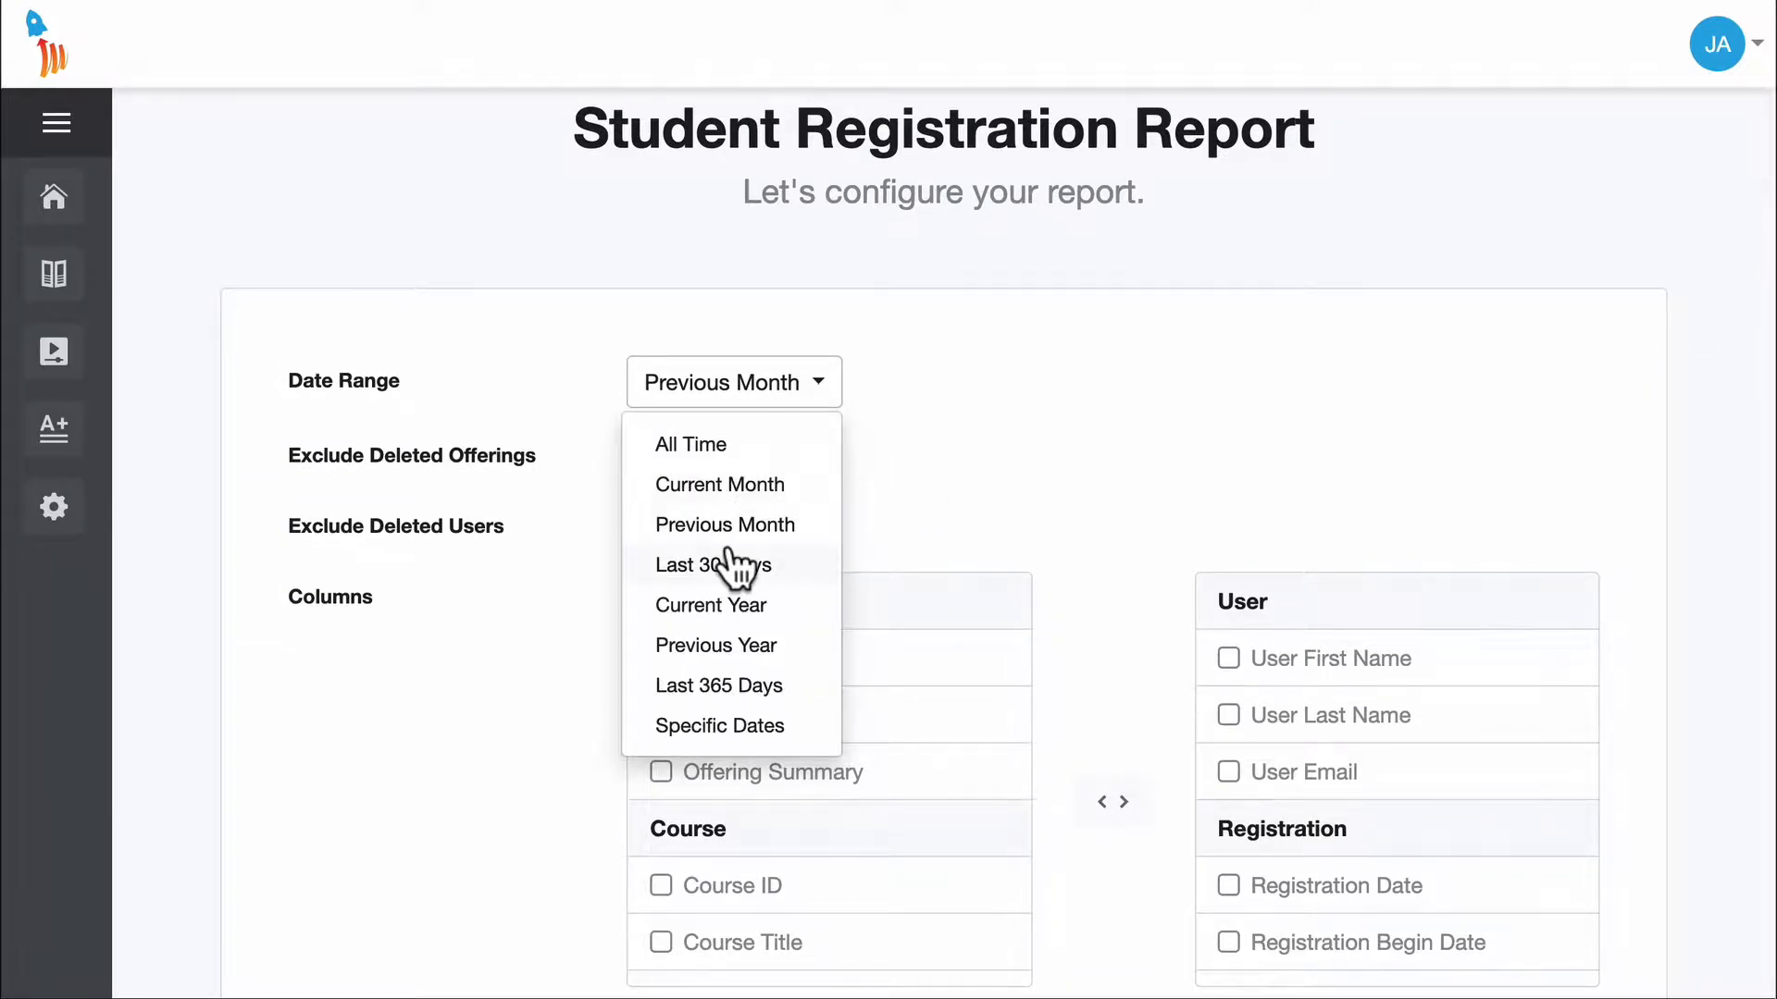
{"action": "left_click", "coordinate": [711, 606]}
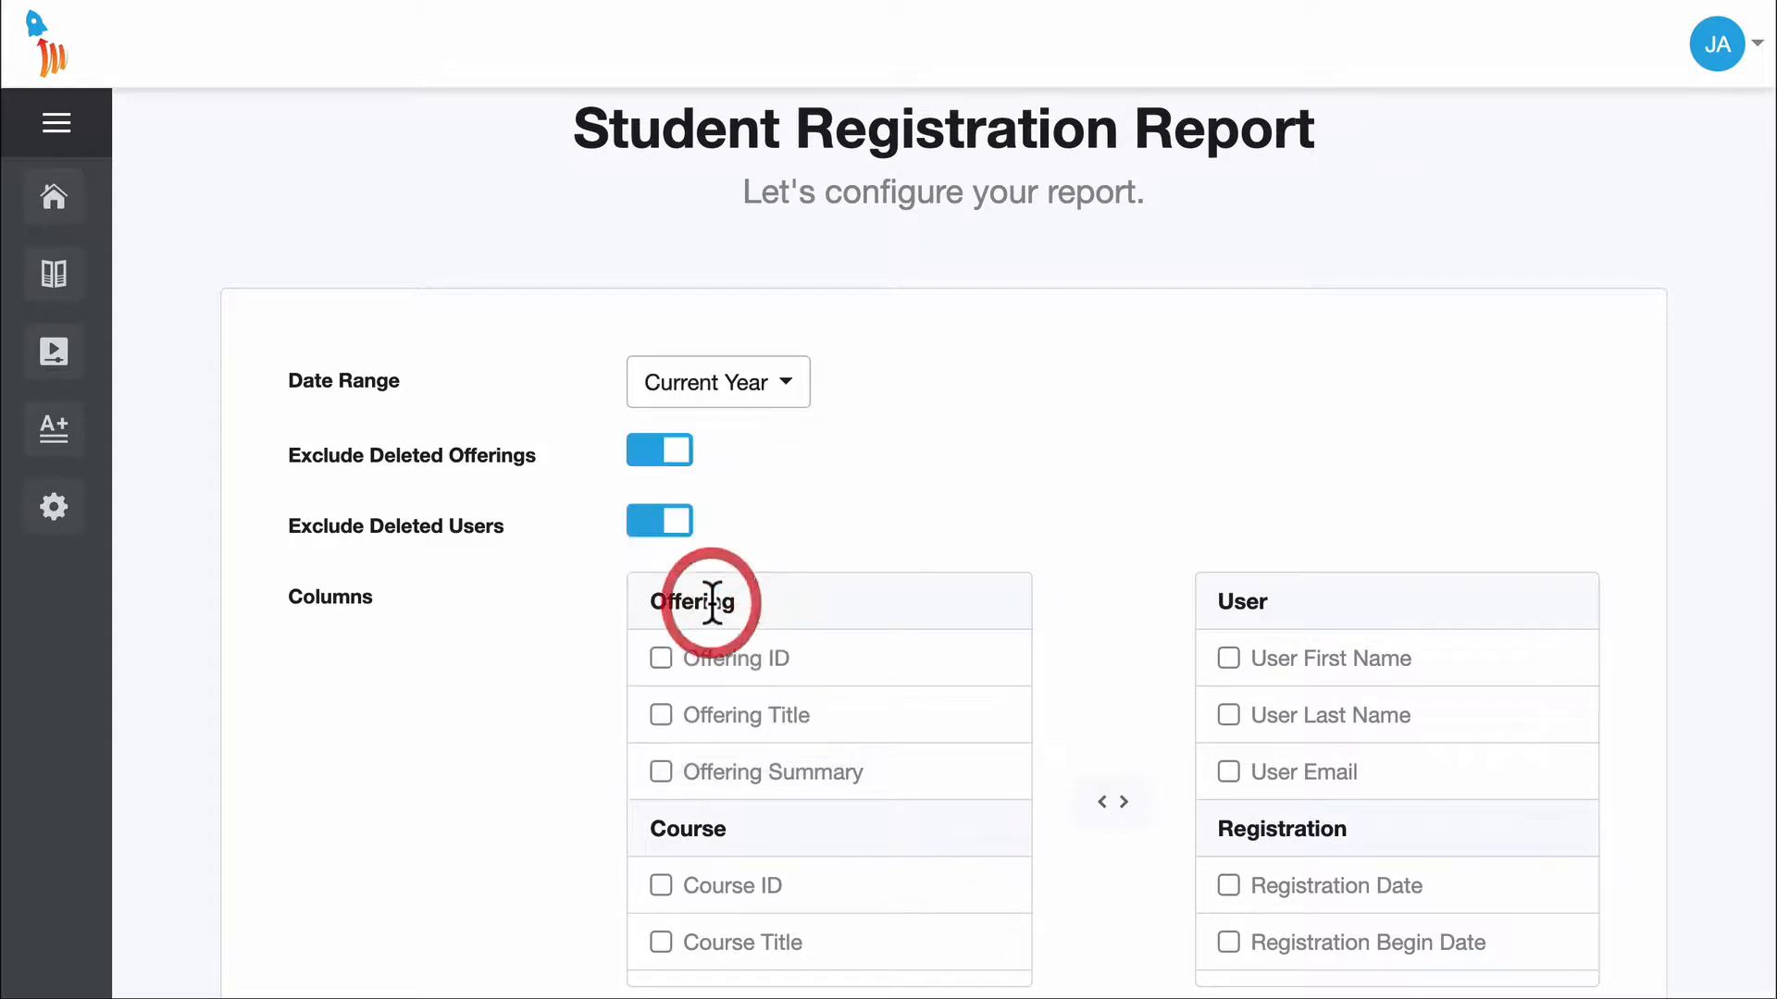
Step: Switch the Exclude Deleted Users option off and back on
{"action": "scroll", "coordinate": [898, 425], "scroll_direction": "down", "scroll_amount": 2}
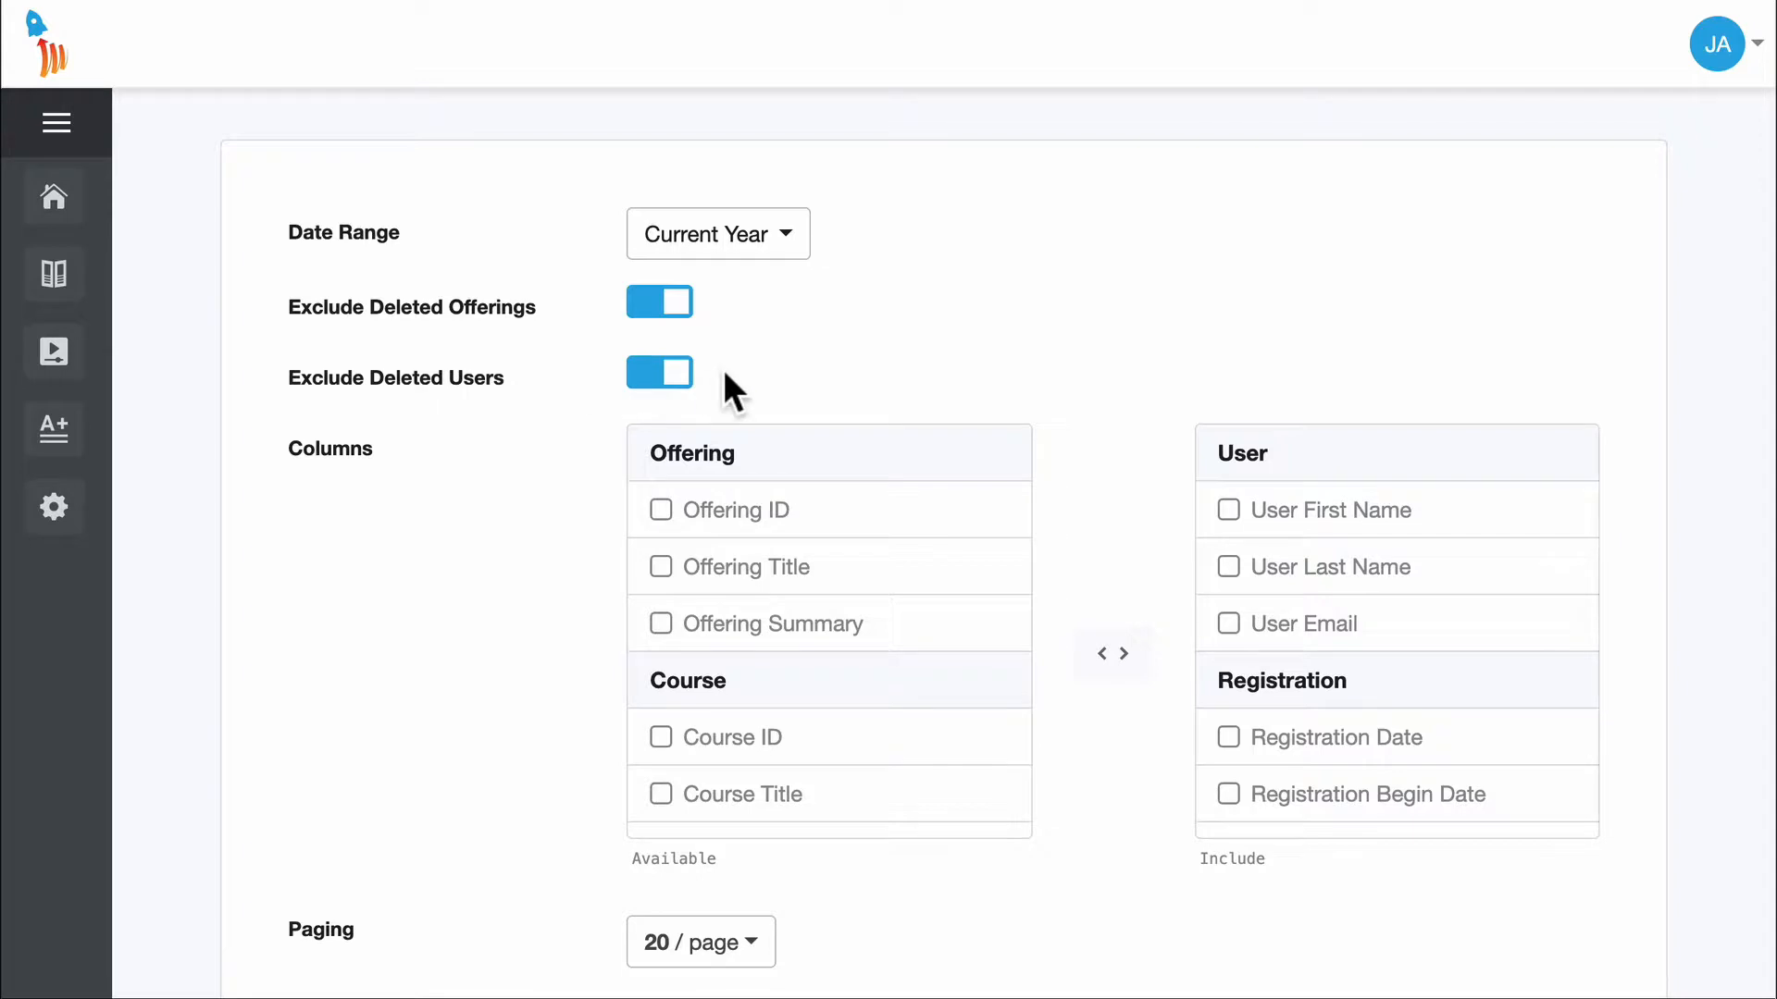
{"action": "left_click", "coordinate": [673, 370]}
{"action": "left_click", "coordinate": [673, 370]}
Step: Add Offering Title to the report's included columns and run the report
{"action": "scroll", "coordinate": [1069, 316], "scroll_direction": "down", "scroll_amount": 3}
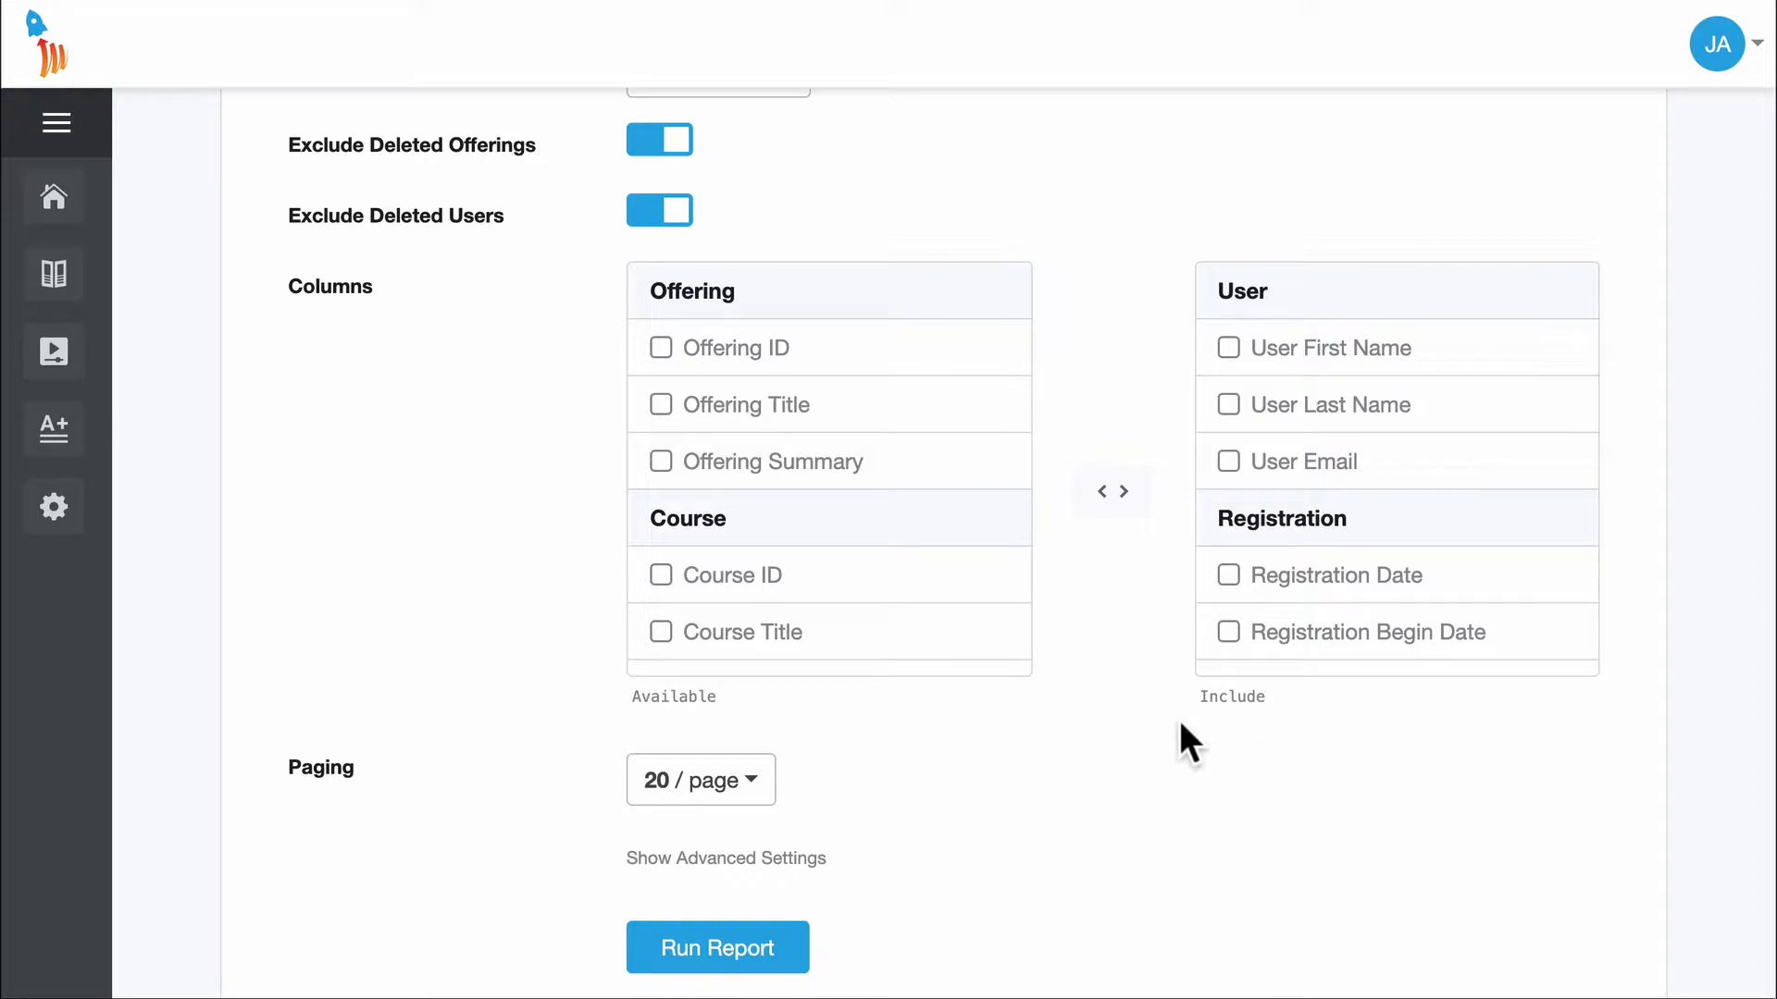
{"action": "left_click", "coordinate": [661, 406]}
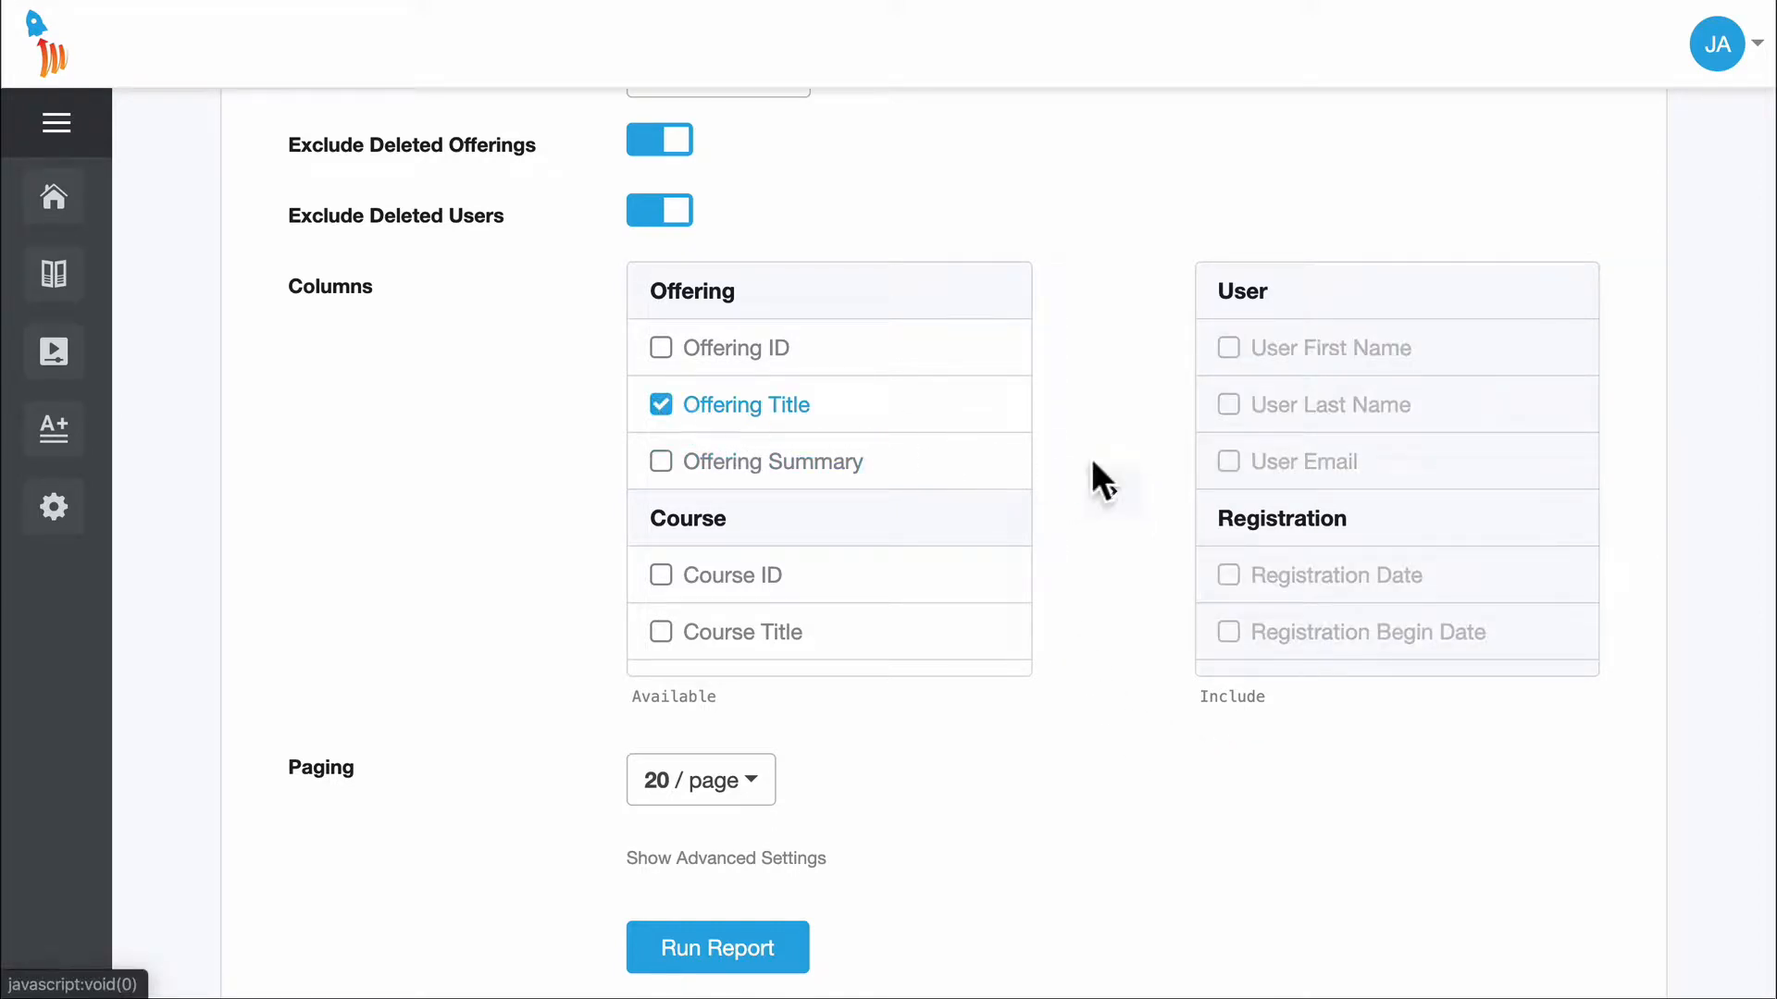
{"action": "left_click", "coordinate": [1113, 495]}
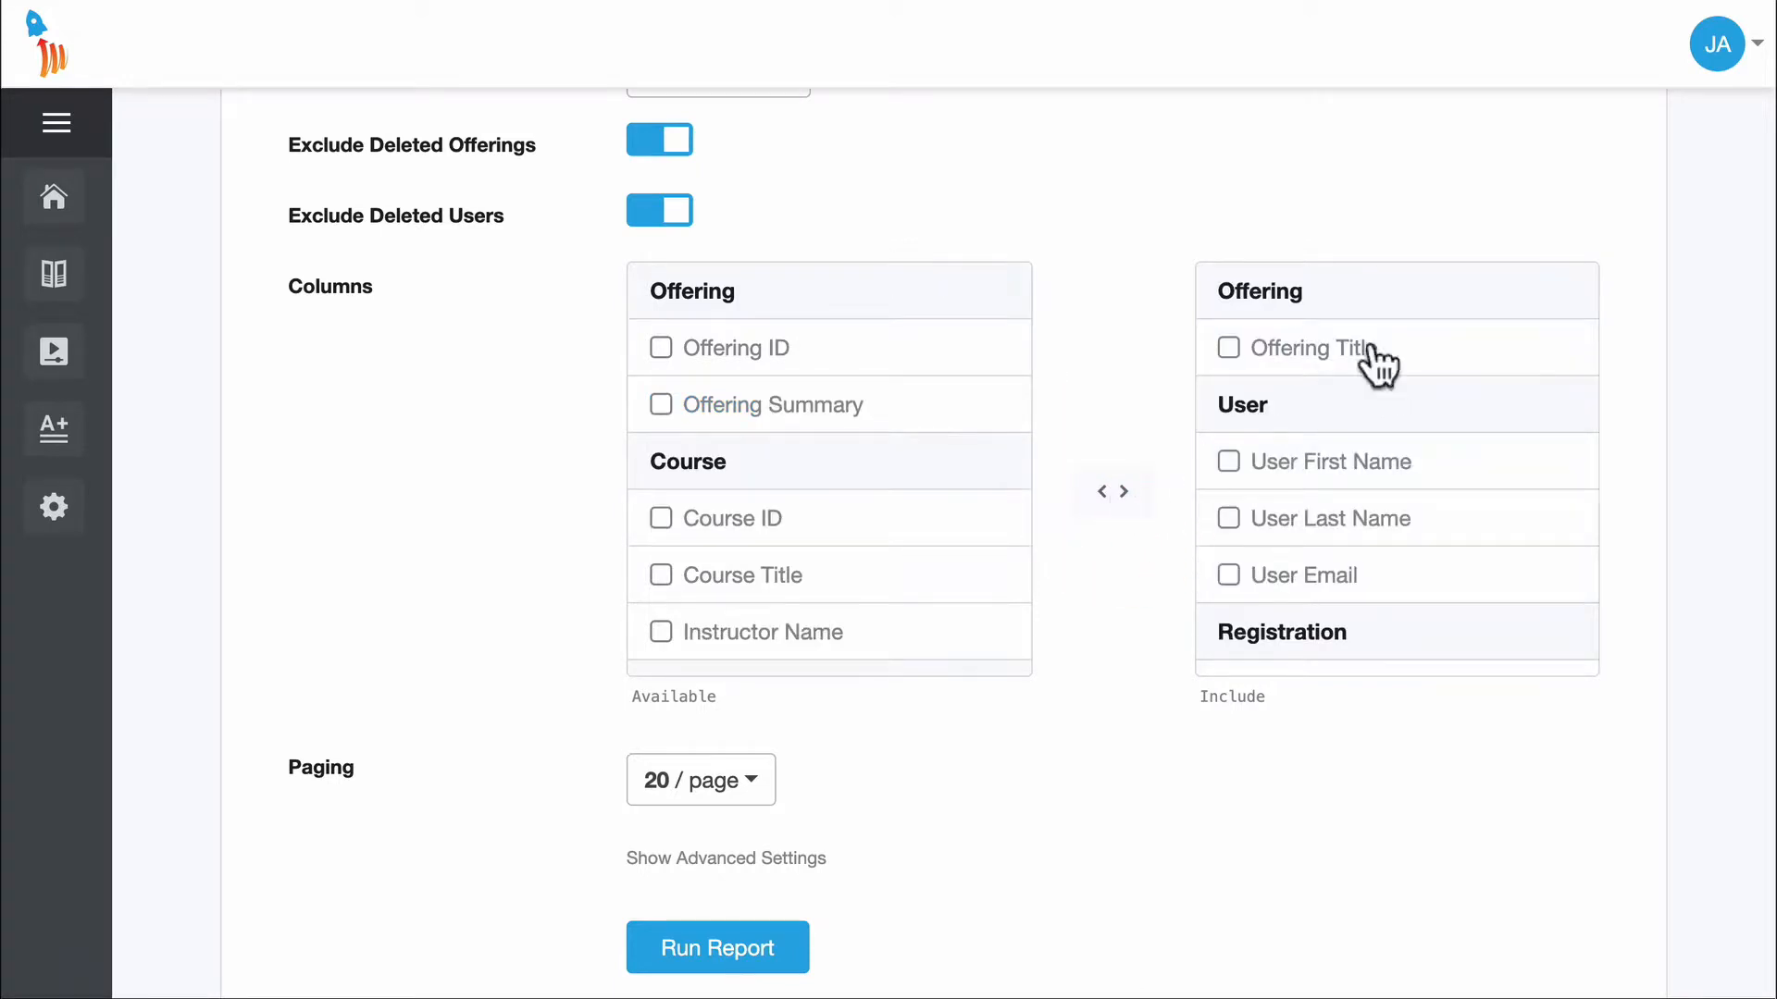
{"action": "scroll", "coordinate": [970, 761], "scroll_direction": "down", "scroll_amount": 2}
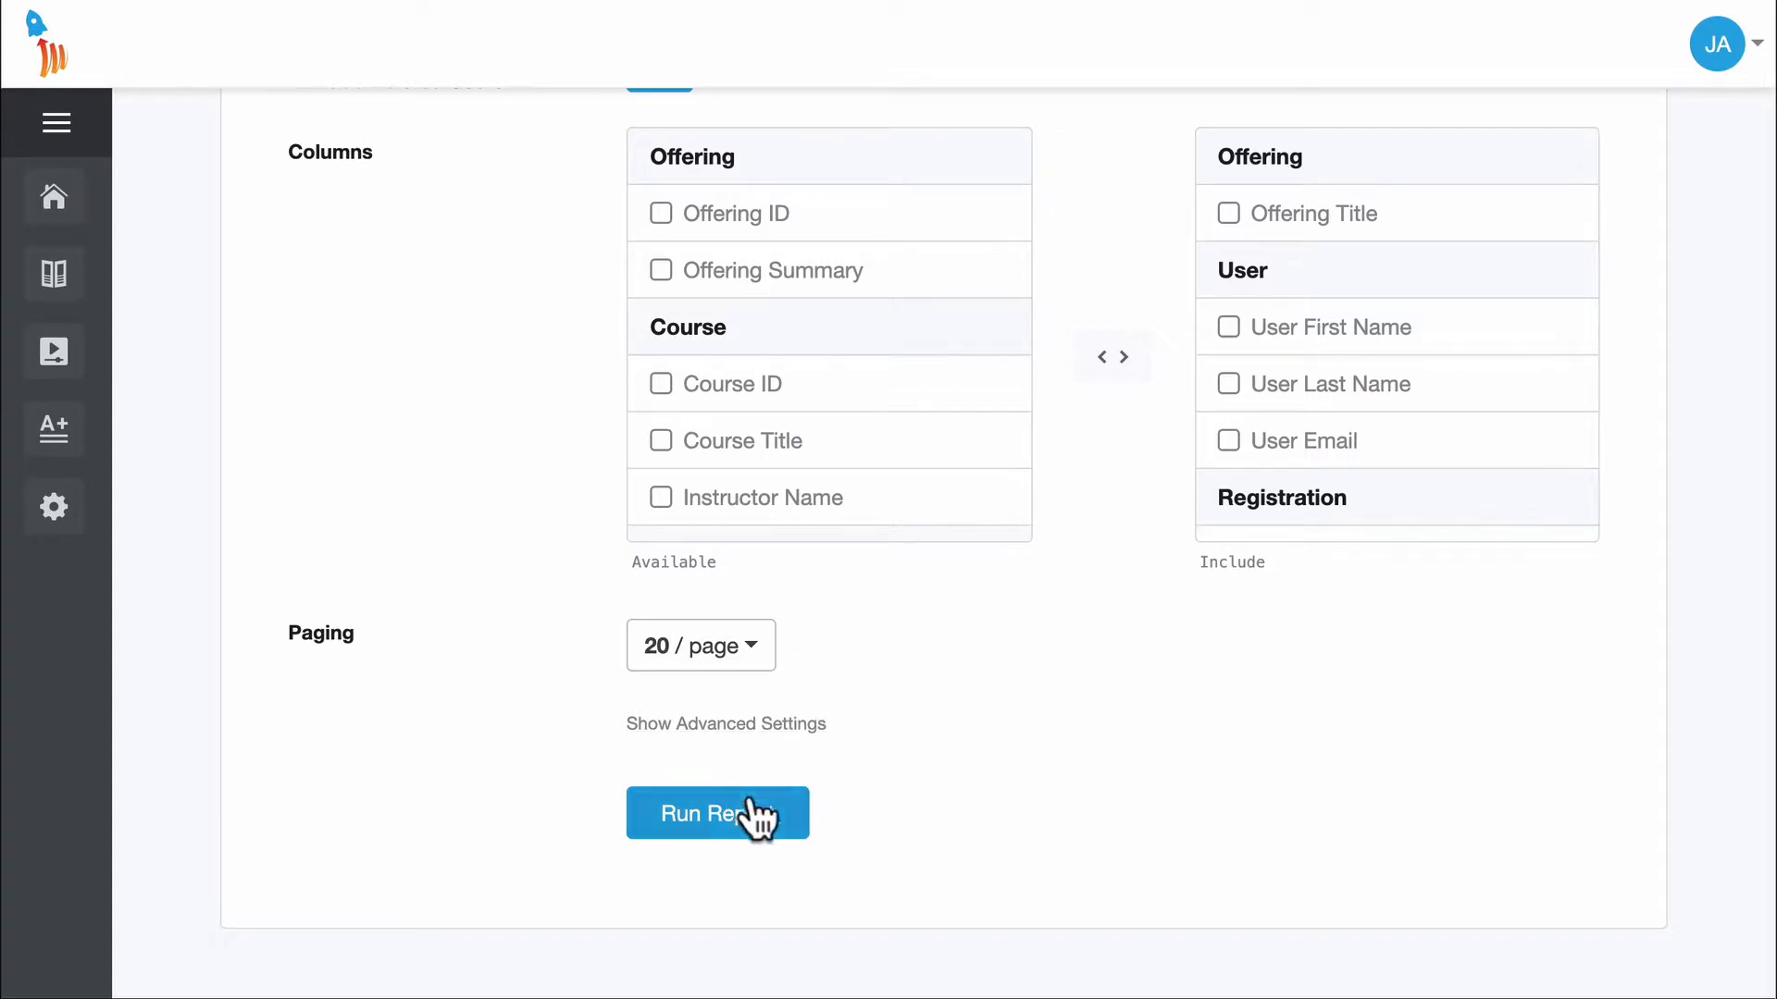
{"action": "left_click", "coordinate": [724, 836]}
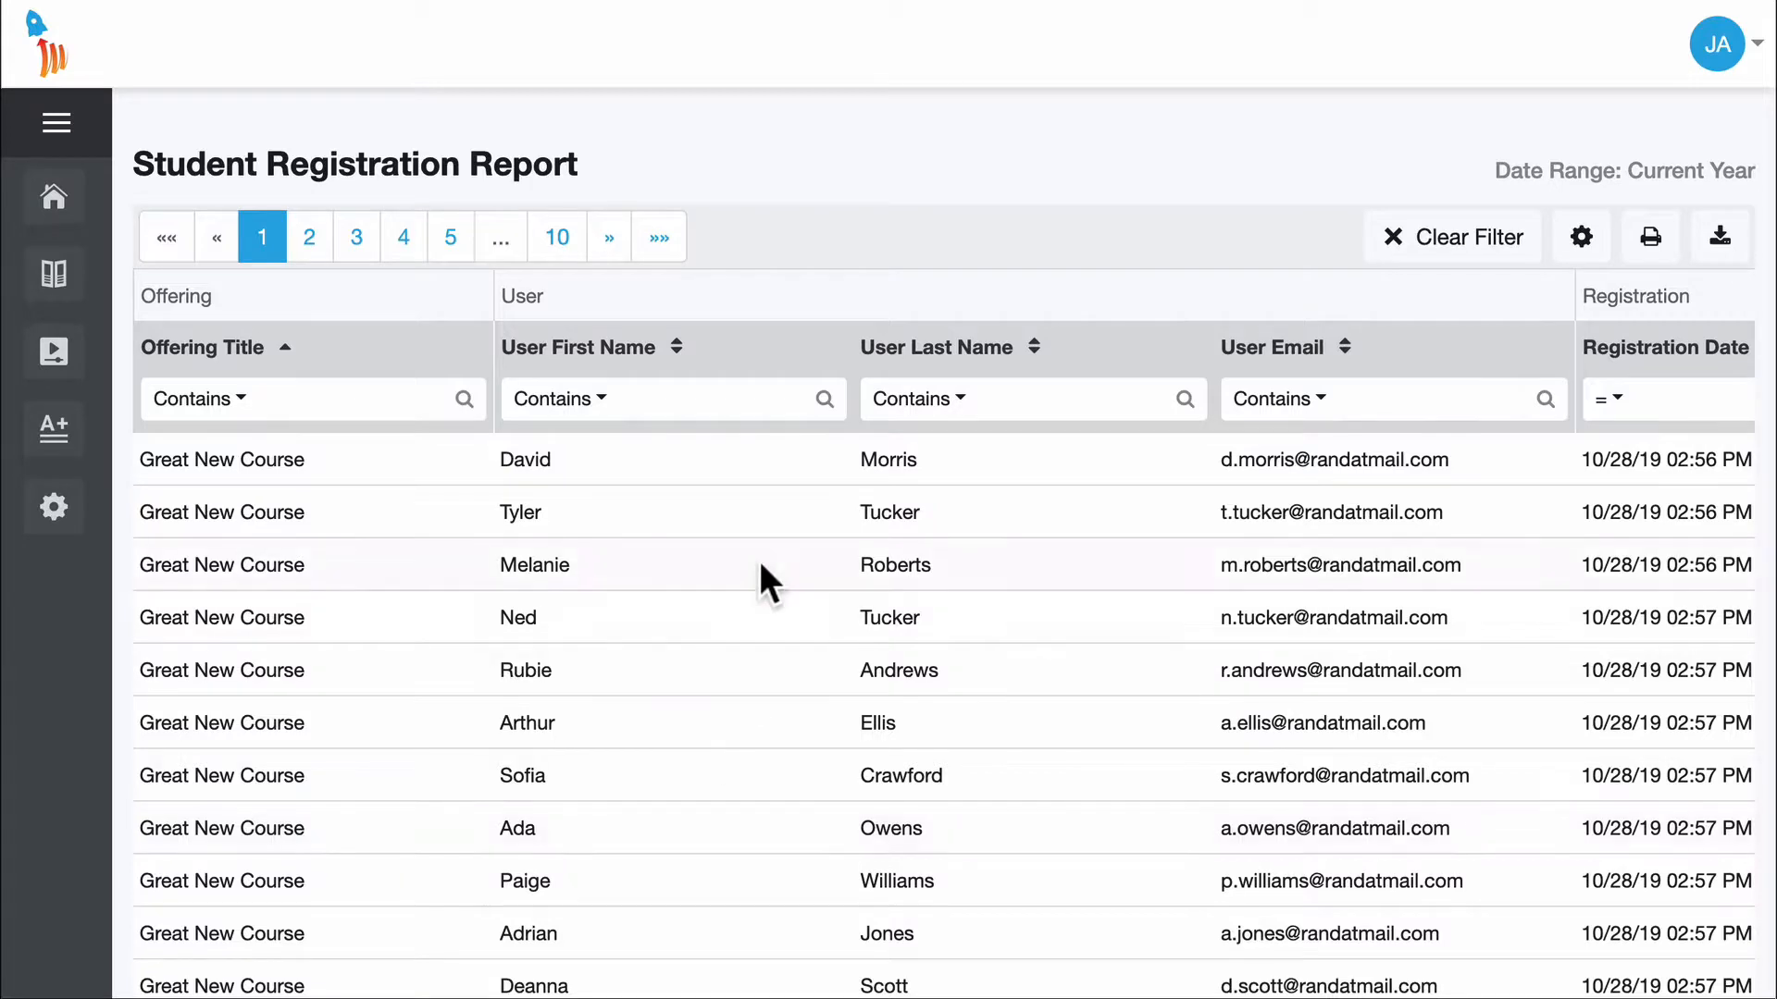
Step: Sort the report by User Last Name in ascending order and look through the rows
{"action": "scroll", "coordinate": [759, 560], "scroll_direction": "down", "scroll_amount": 2}
{"action": "scroll", "coordinate": [759, 559], "scroll_direction": "up", "scroll_amount": 2}
{"action": "left_click", "coordinate": [937, 349]}
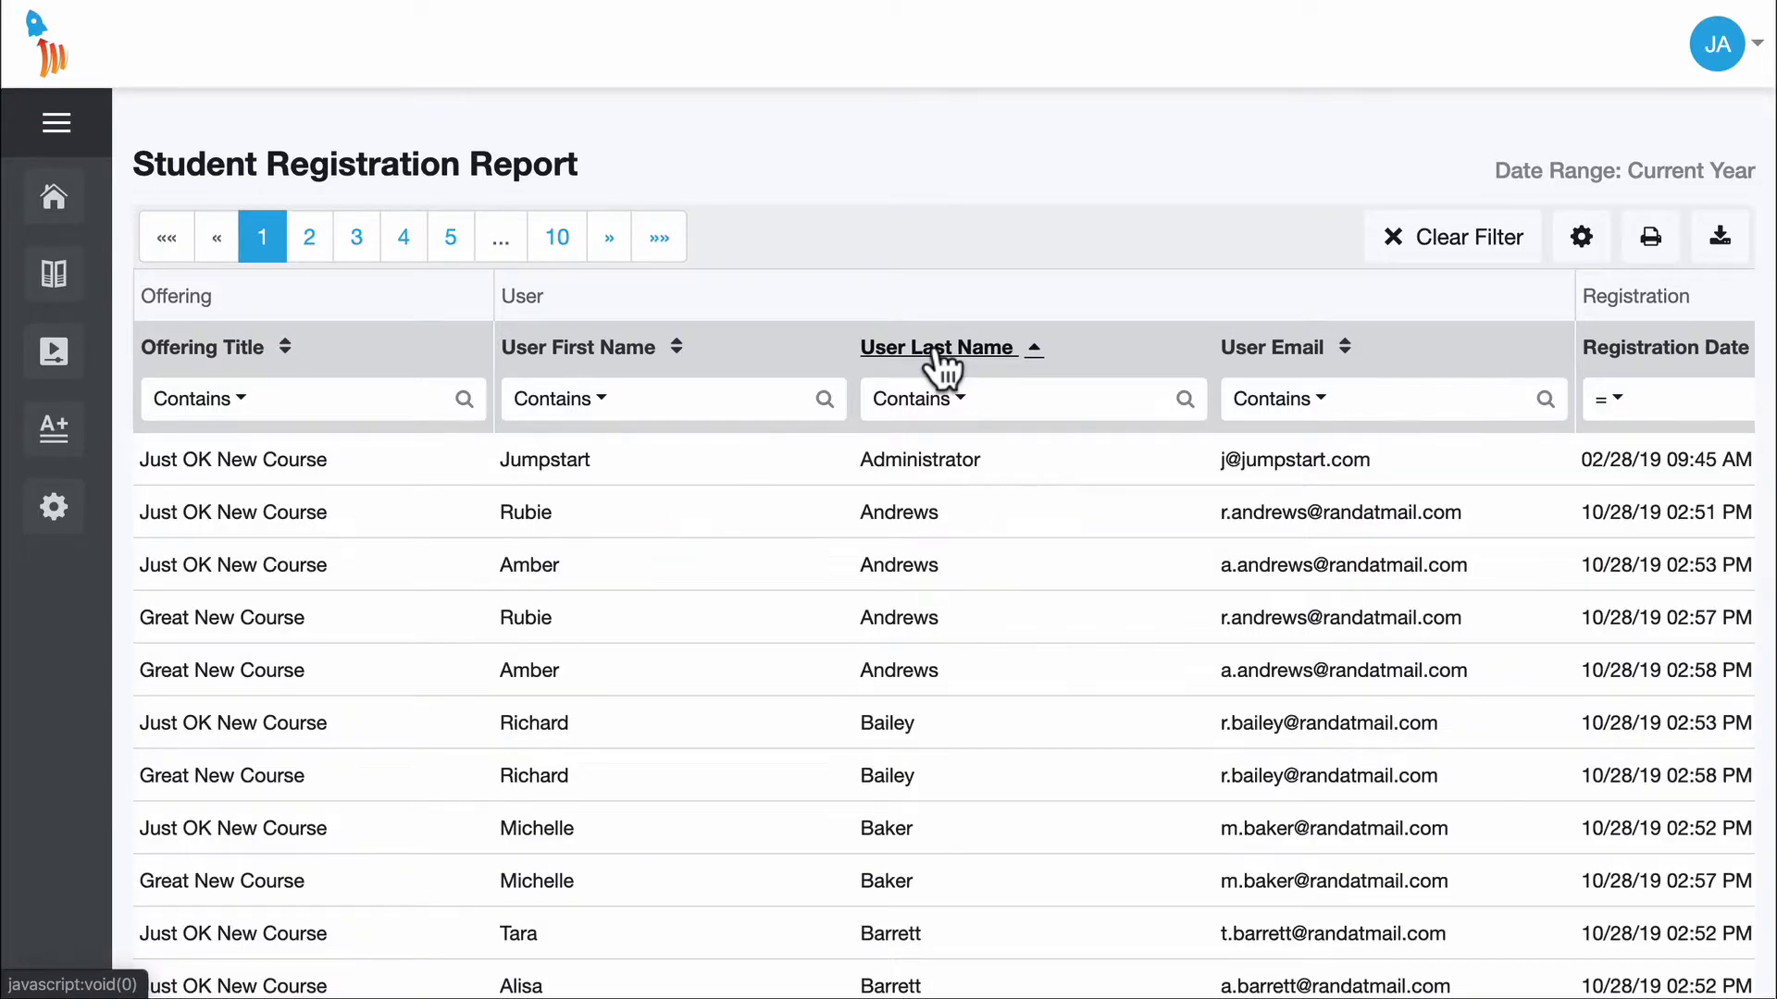
{"action": "scroll", "coordinate": [908, 542], "scroll_direction": "down", "scroll_amount": 6}
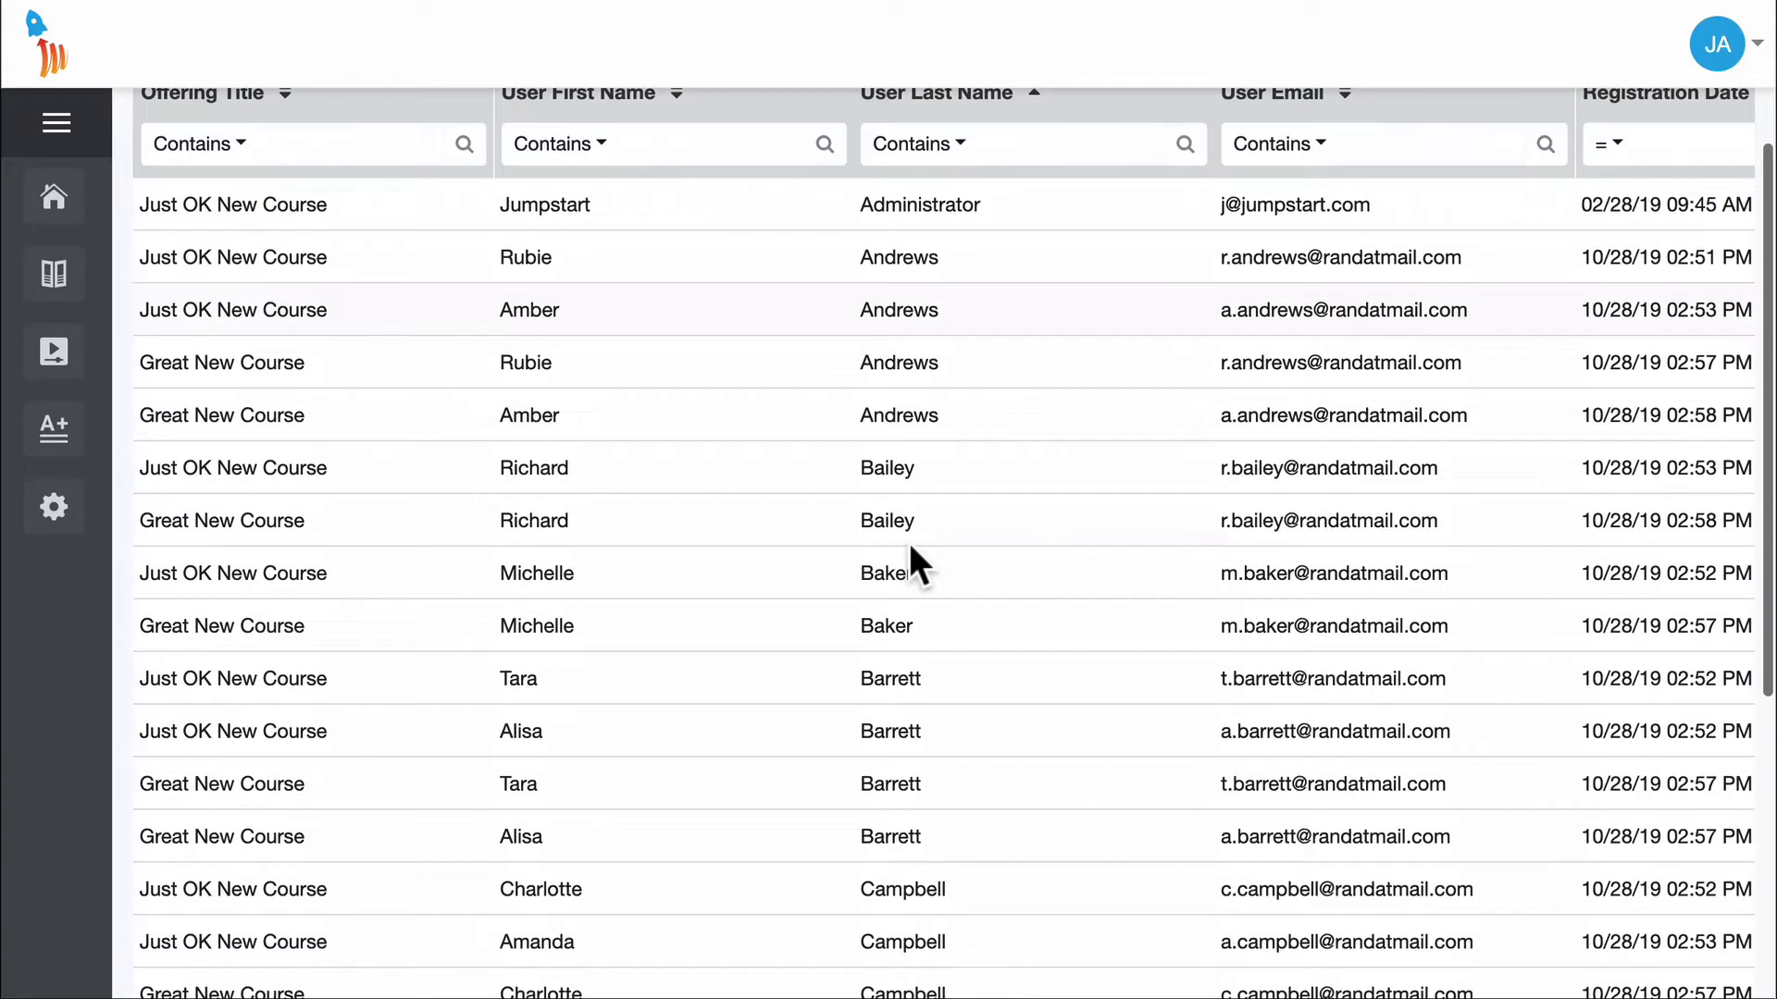
{"action": "scroll", "coordinate": [911, 546], "scroll_direction": "up", "scroll_amount": 6}
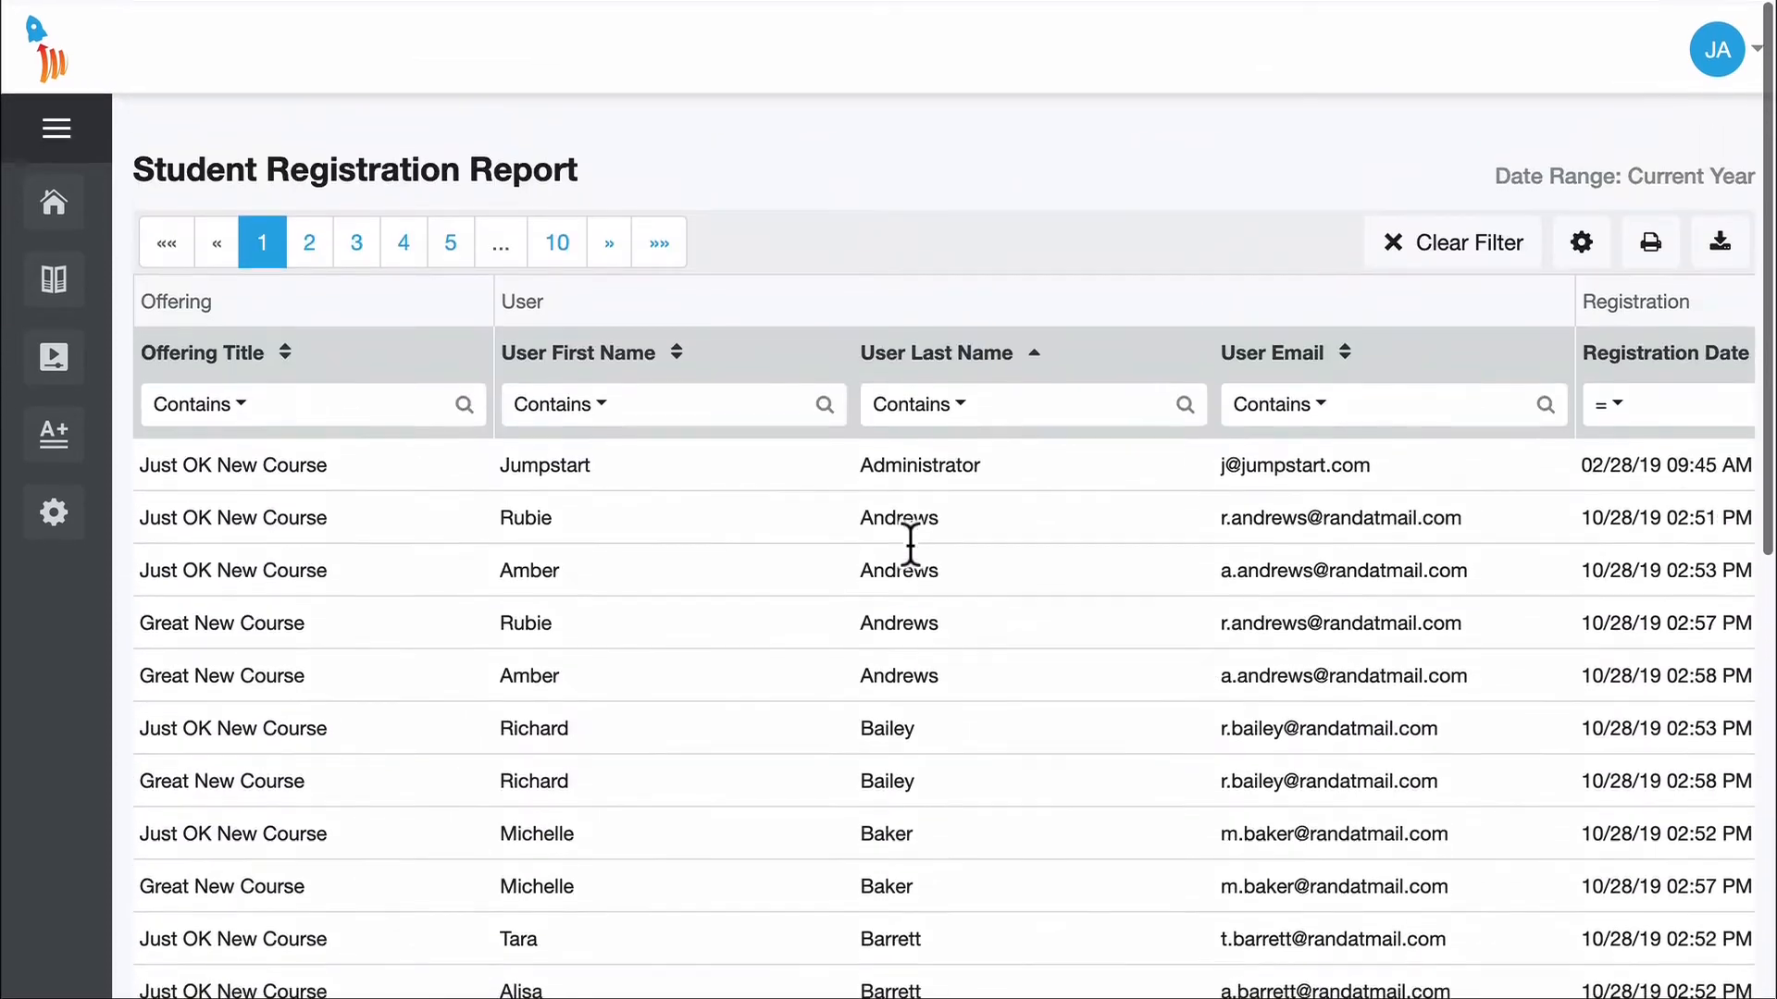
Step: Filter the report's Status column to Registered and check the filtered rows
{"action": "scroll", "coordinate": [908, 543], "scroll_direction": "right", "scroll_amount": 8}
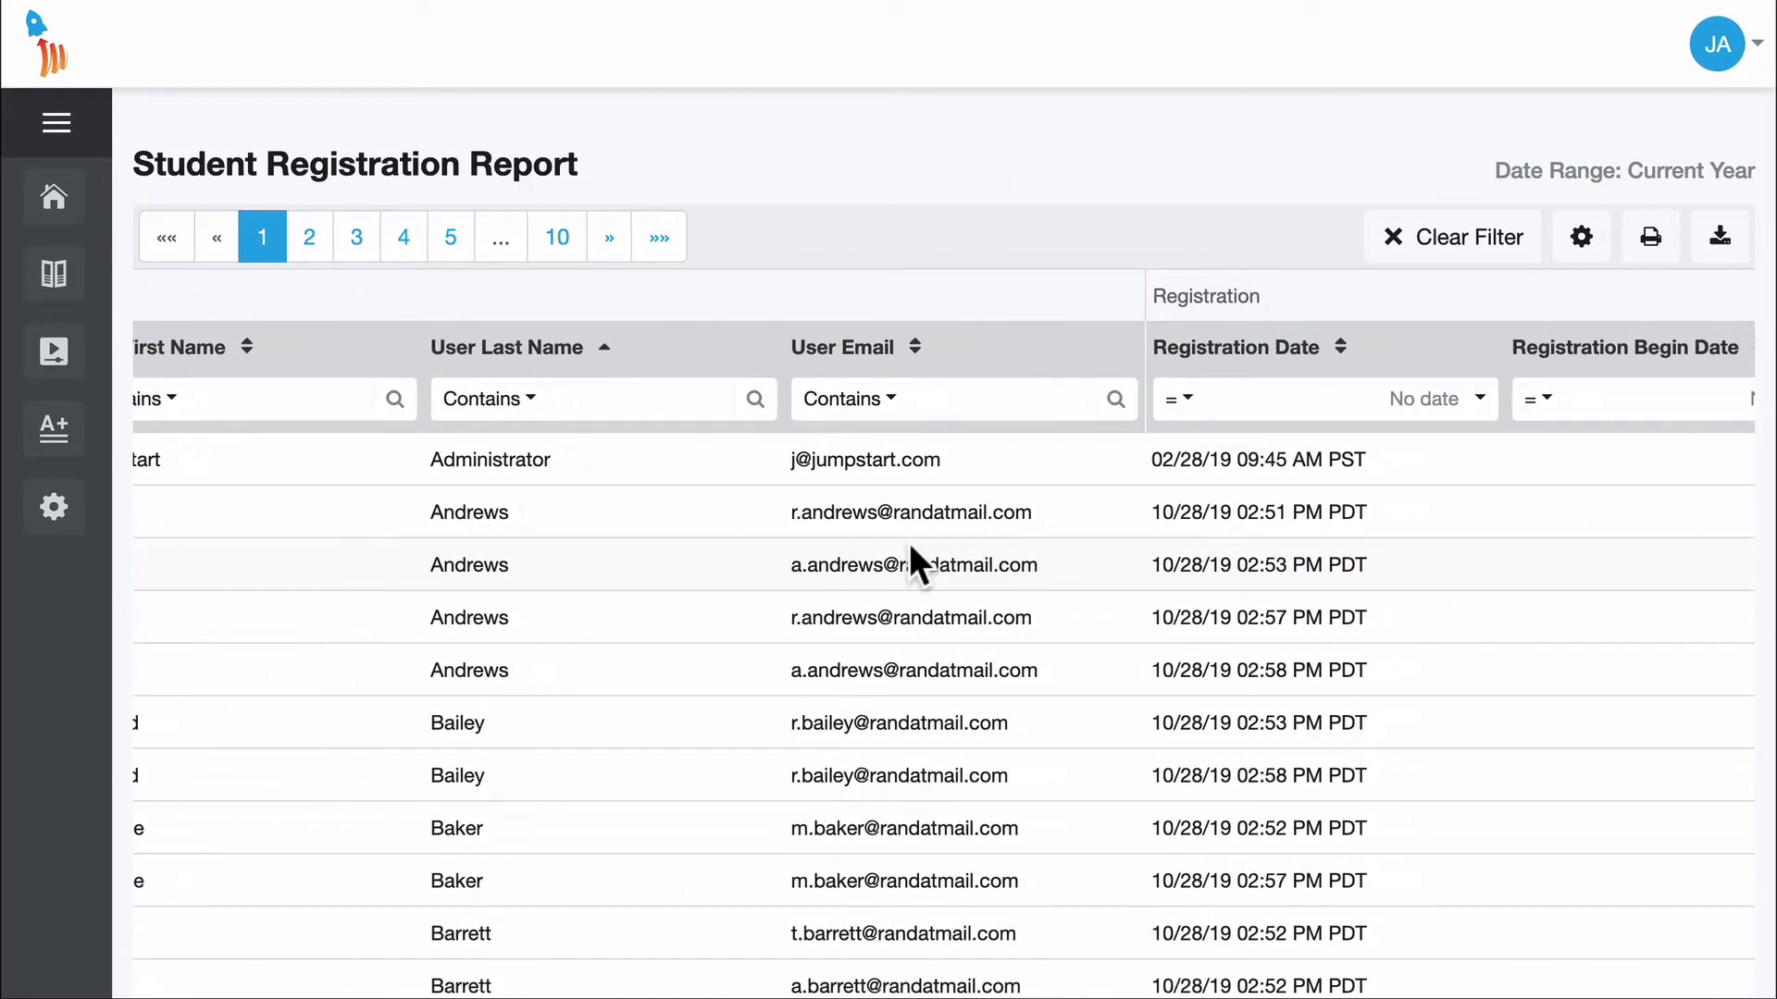
{"action": "scroll", "coordinate": [909, 543], "scroll_direction": "right", "scroll_amount": 8}
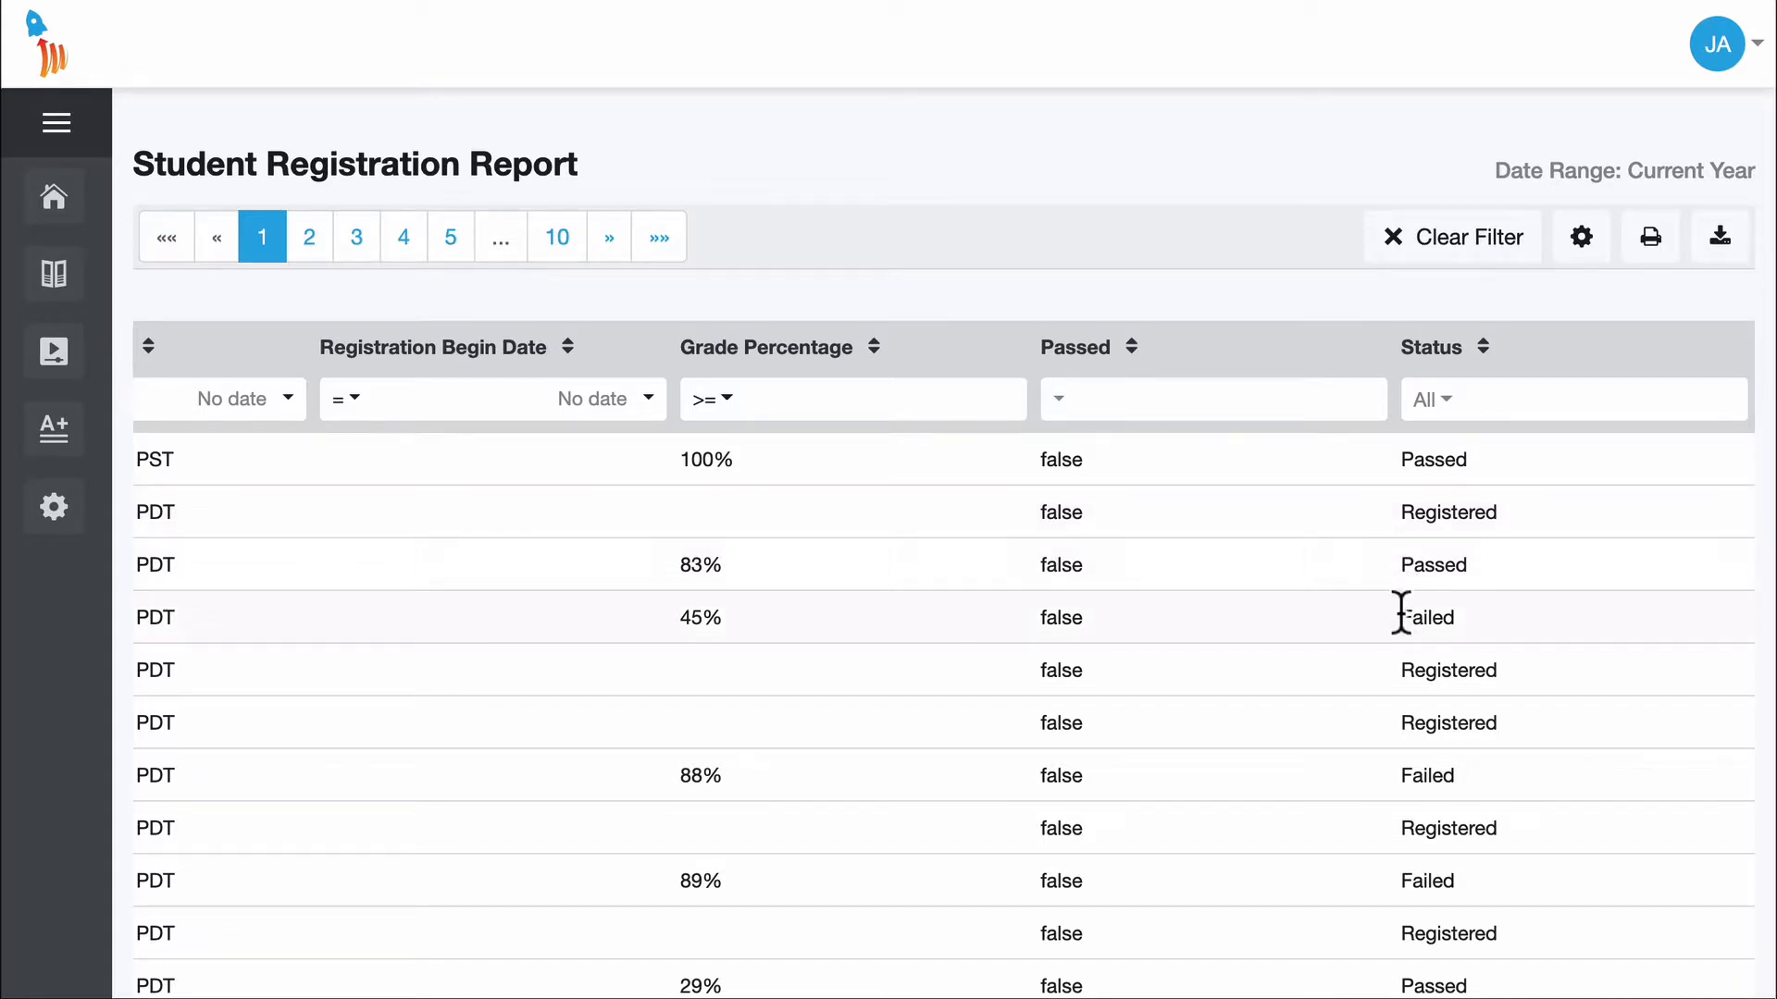
{"action": "left_click", "coordinate": [1470, 413]}
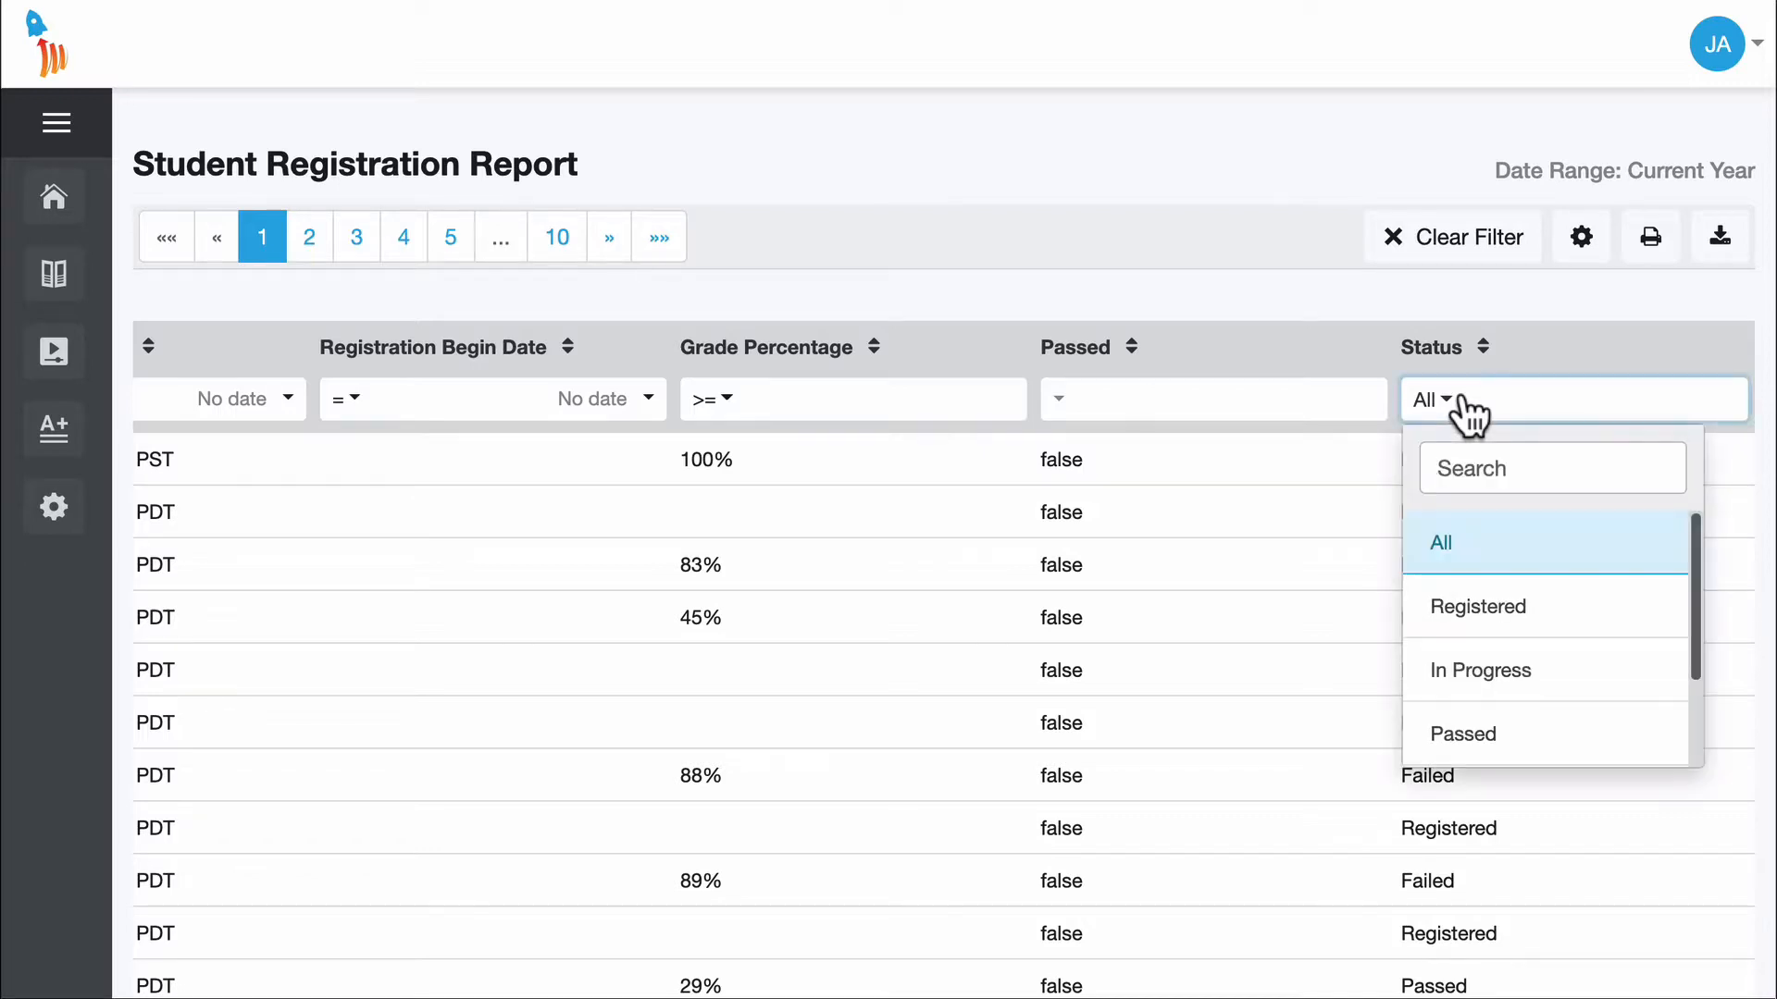
{"action": "left_click", "coordinate": [1471, 619]}
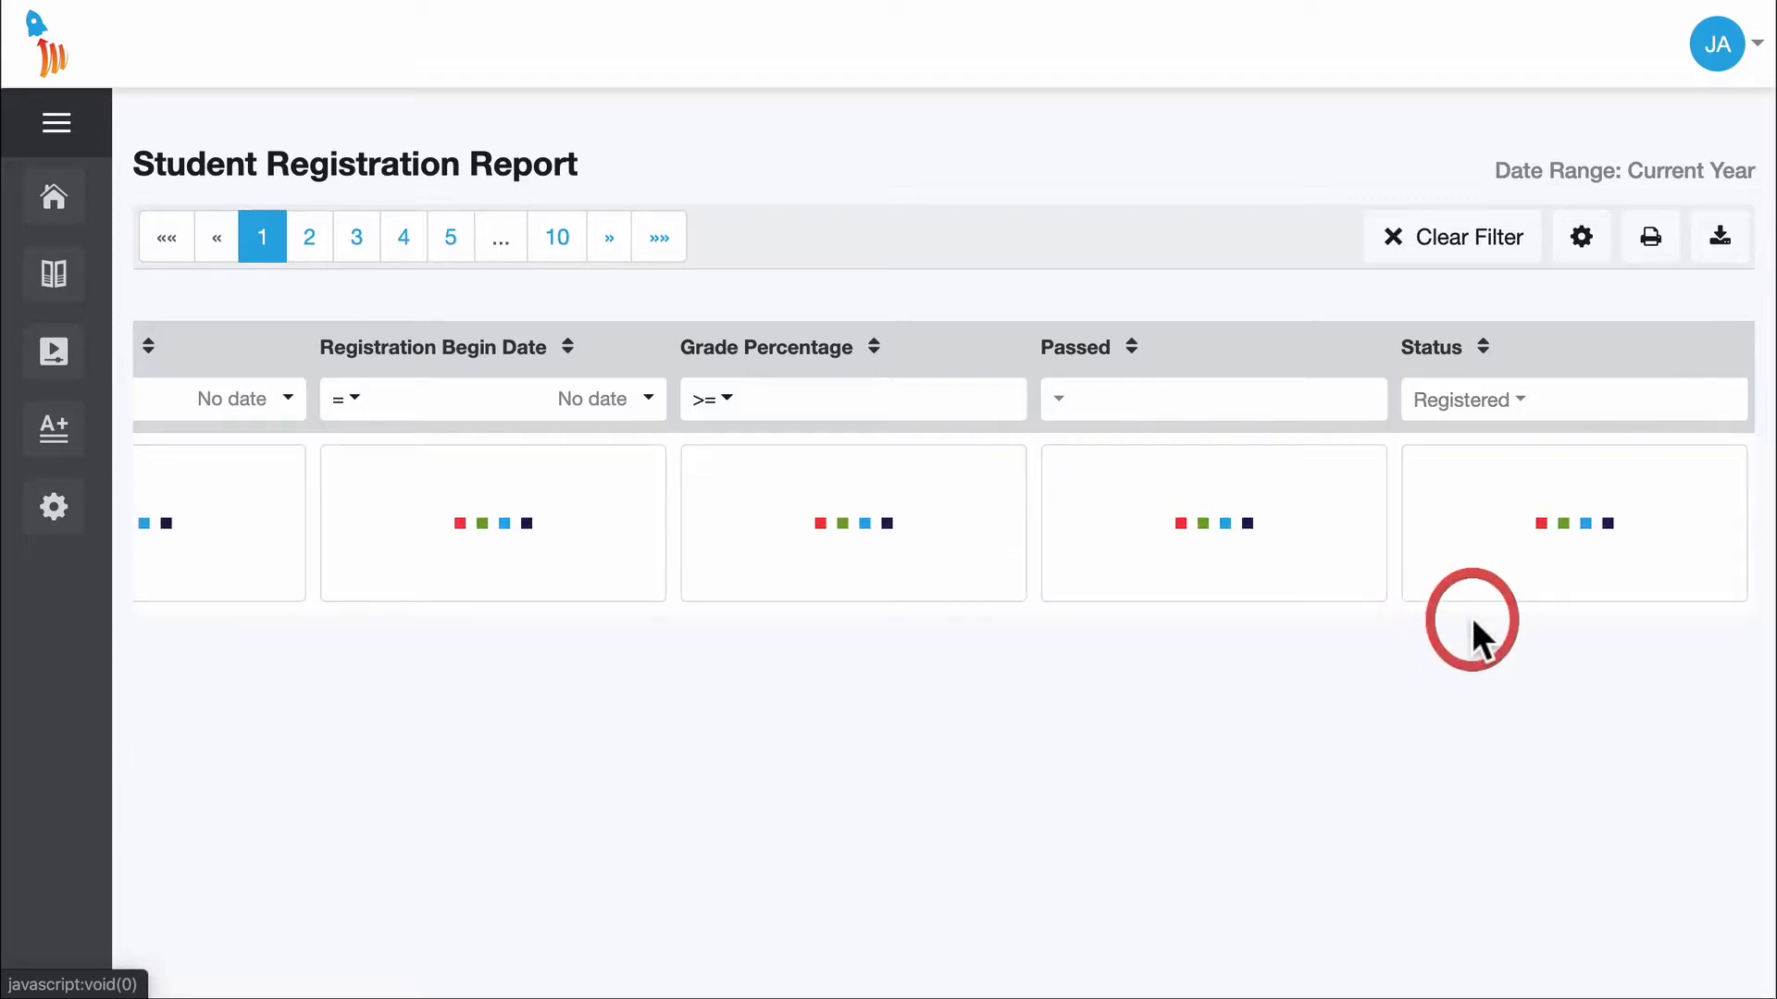
{"action": "scroll", "coordinate": [841, 598], "scroll_direction": "left", "scroll_amount": 15}
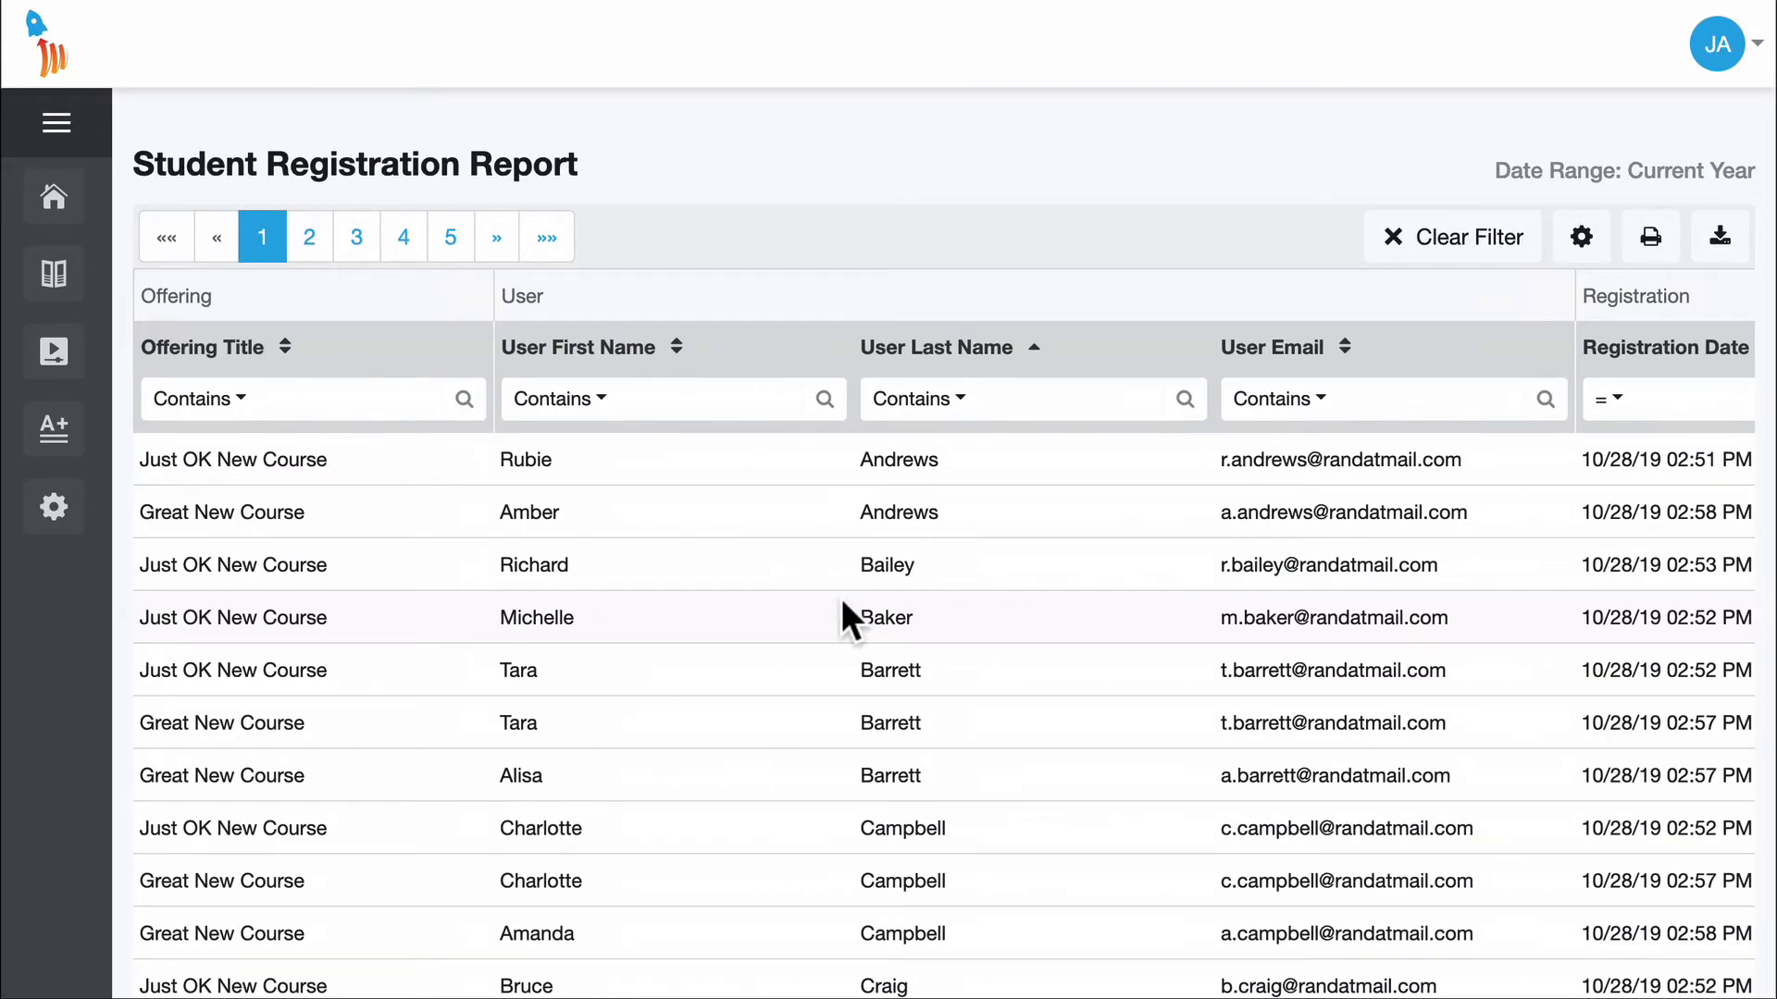
{"action": "scroll", "coordinate": [841, 599], "scroll_direction": "down", "scroll_amount": 3}
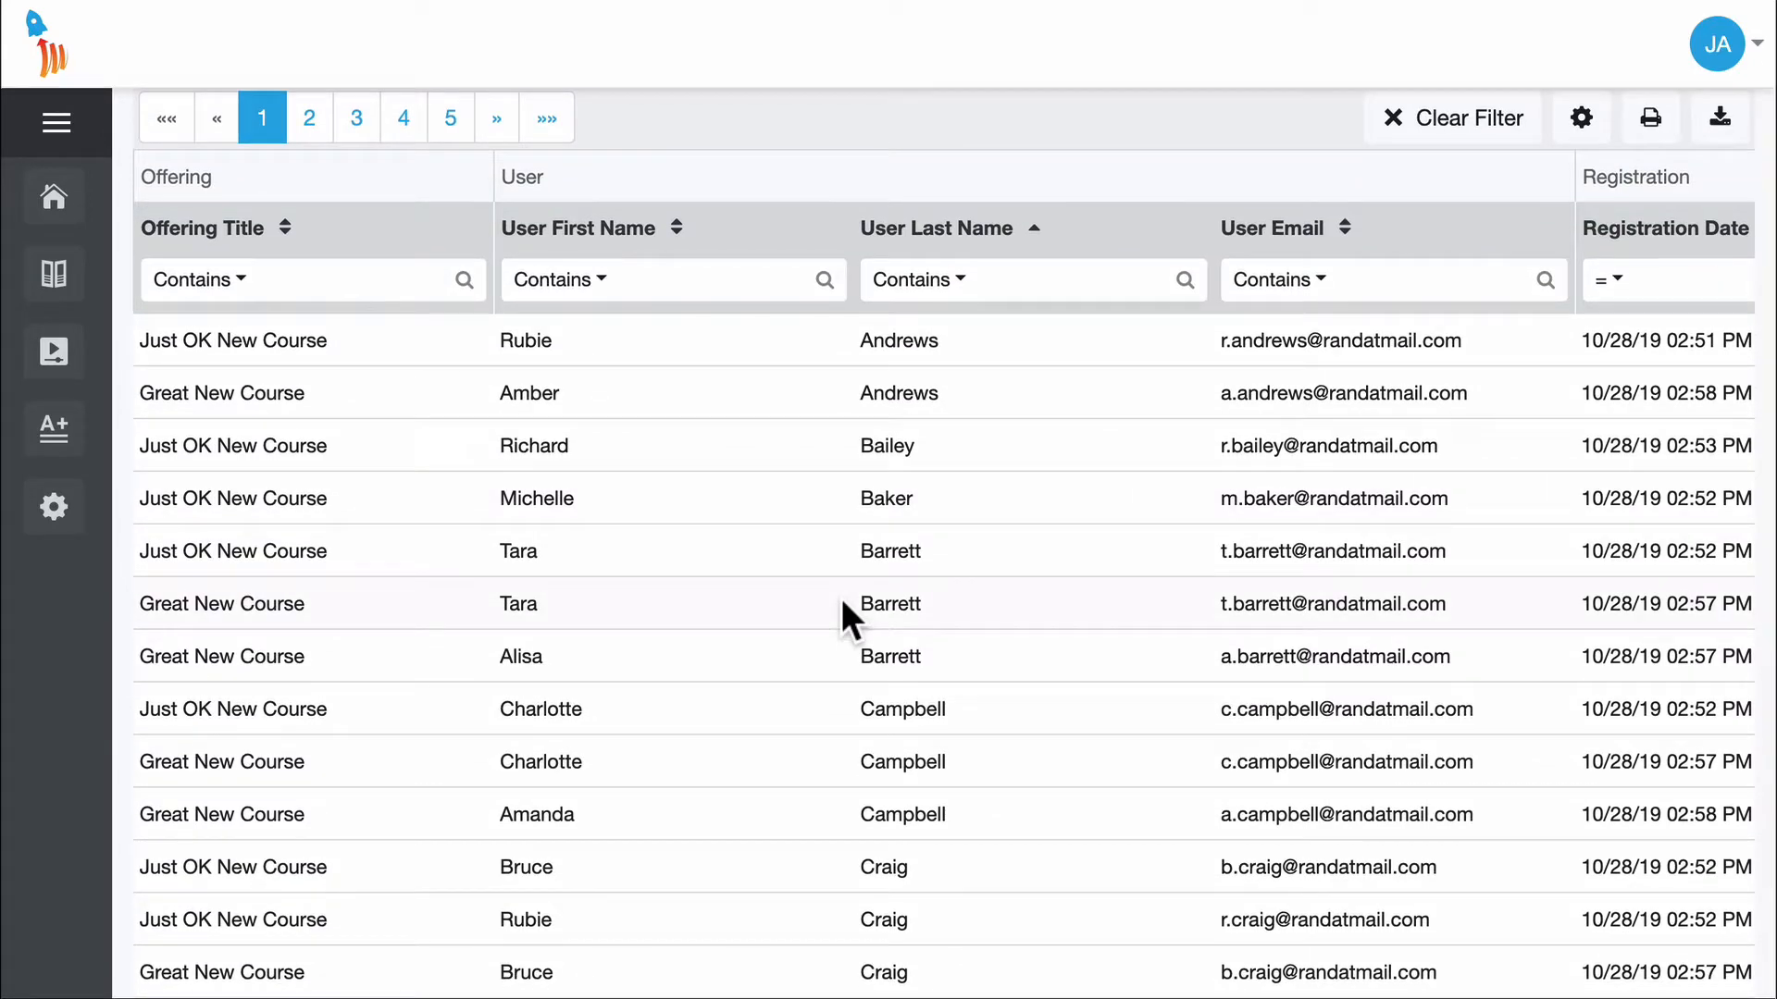
{"action": "scroll", "coordinate": [841, 598], "scroll_direction": "right", "scroll_amount": 15}
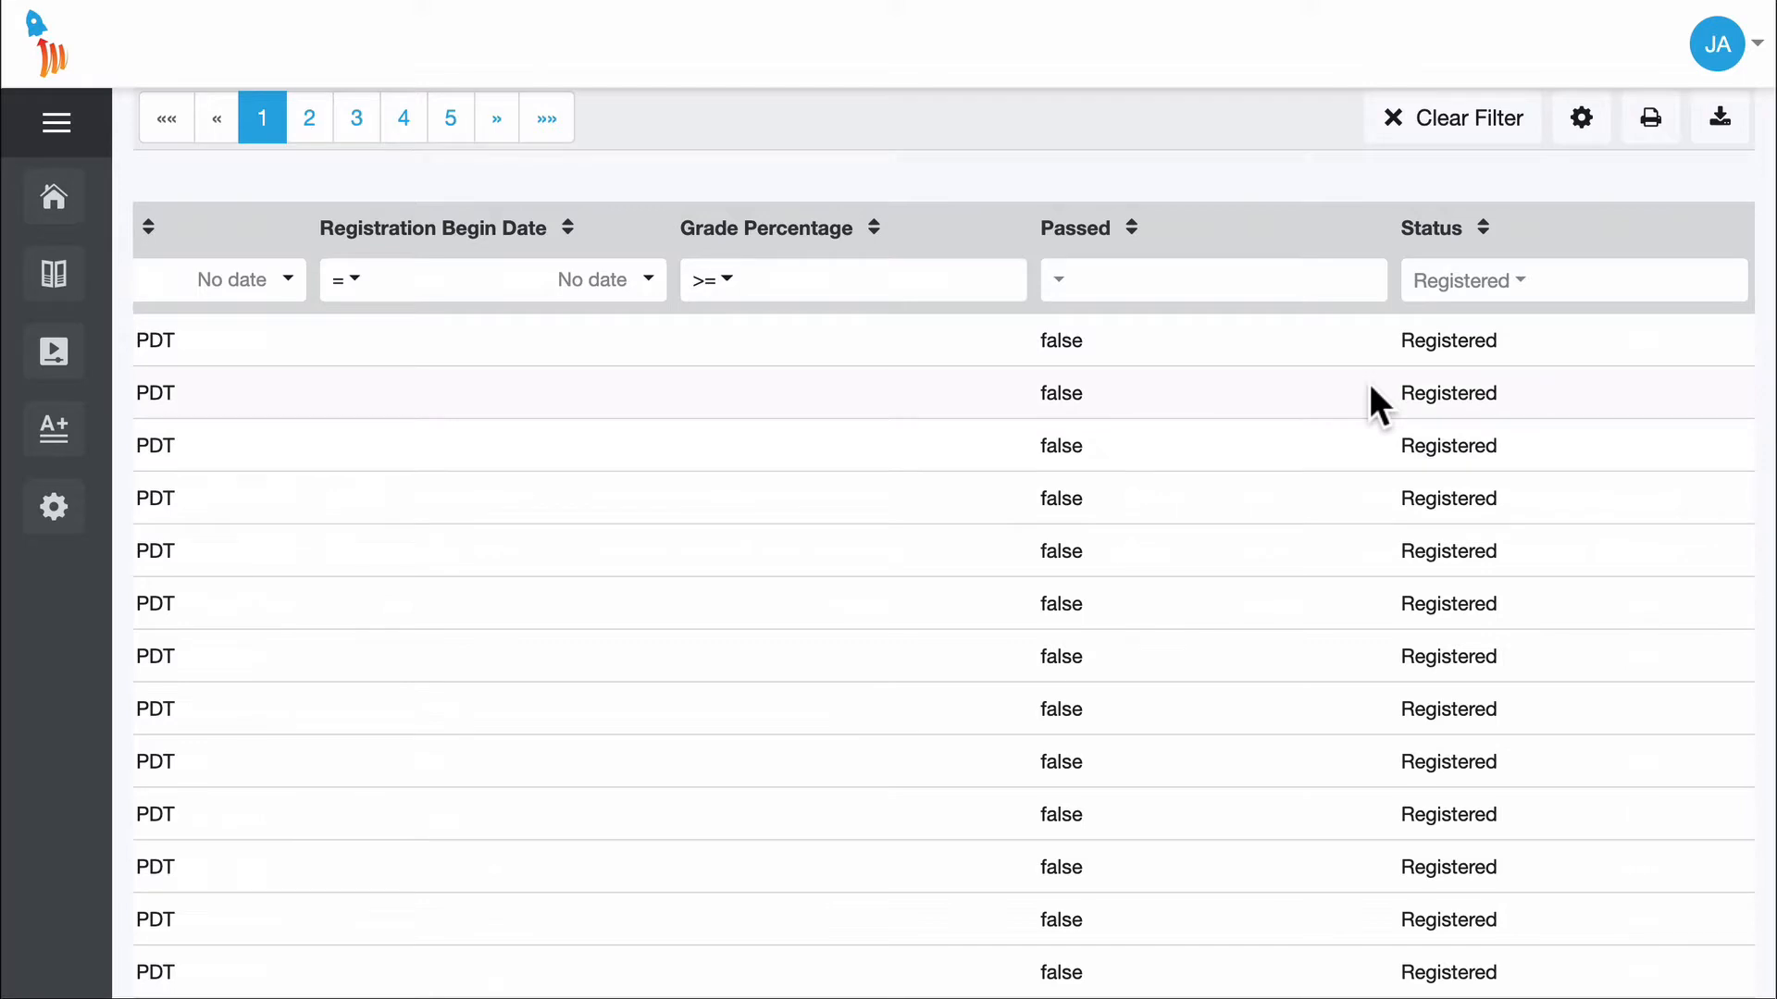
Step: Sort the report by Status in ascending order and reset the Status filter to All
{"action": "left_click", "coordinate": [1454, 243]}
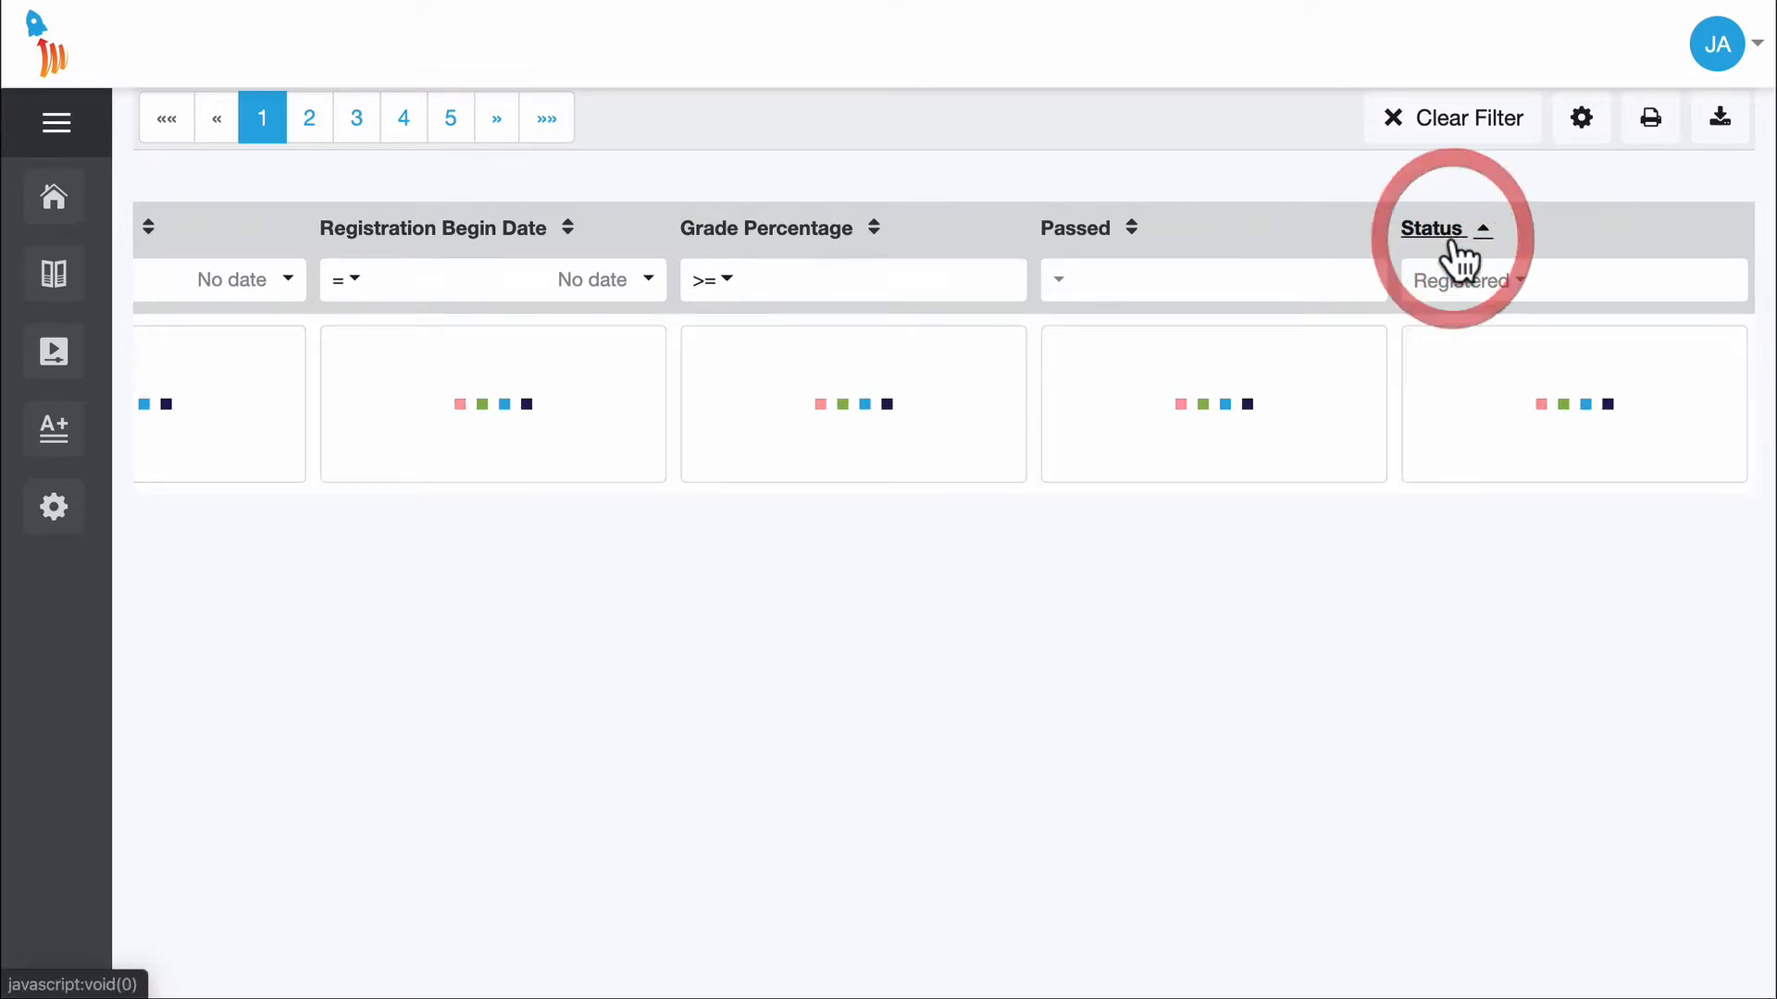
{"action": "left_click", "coordinate": [1499, 287]}
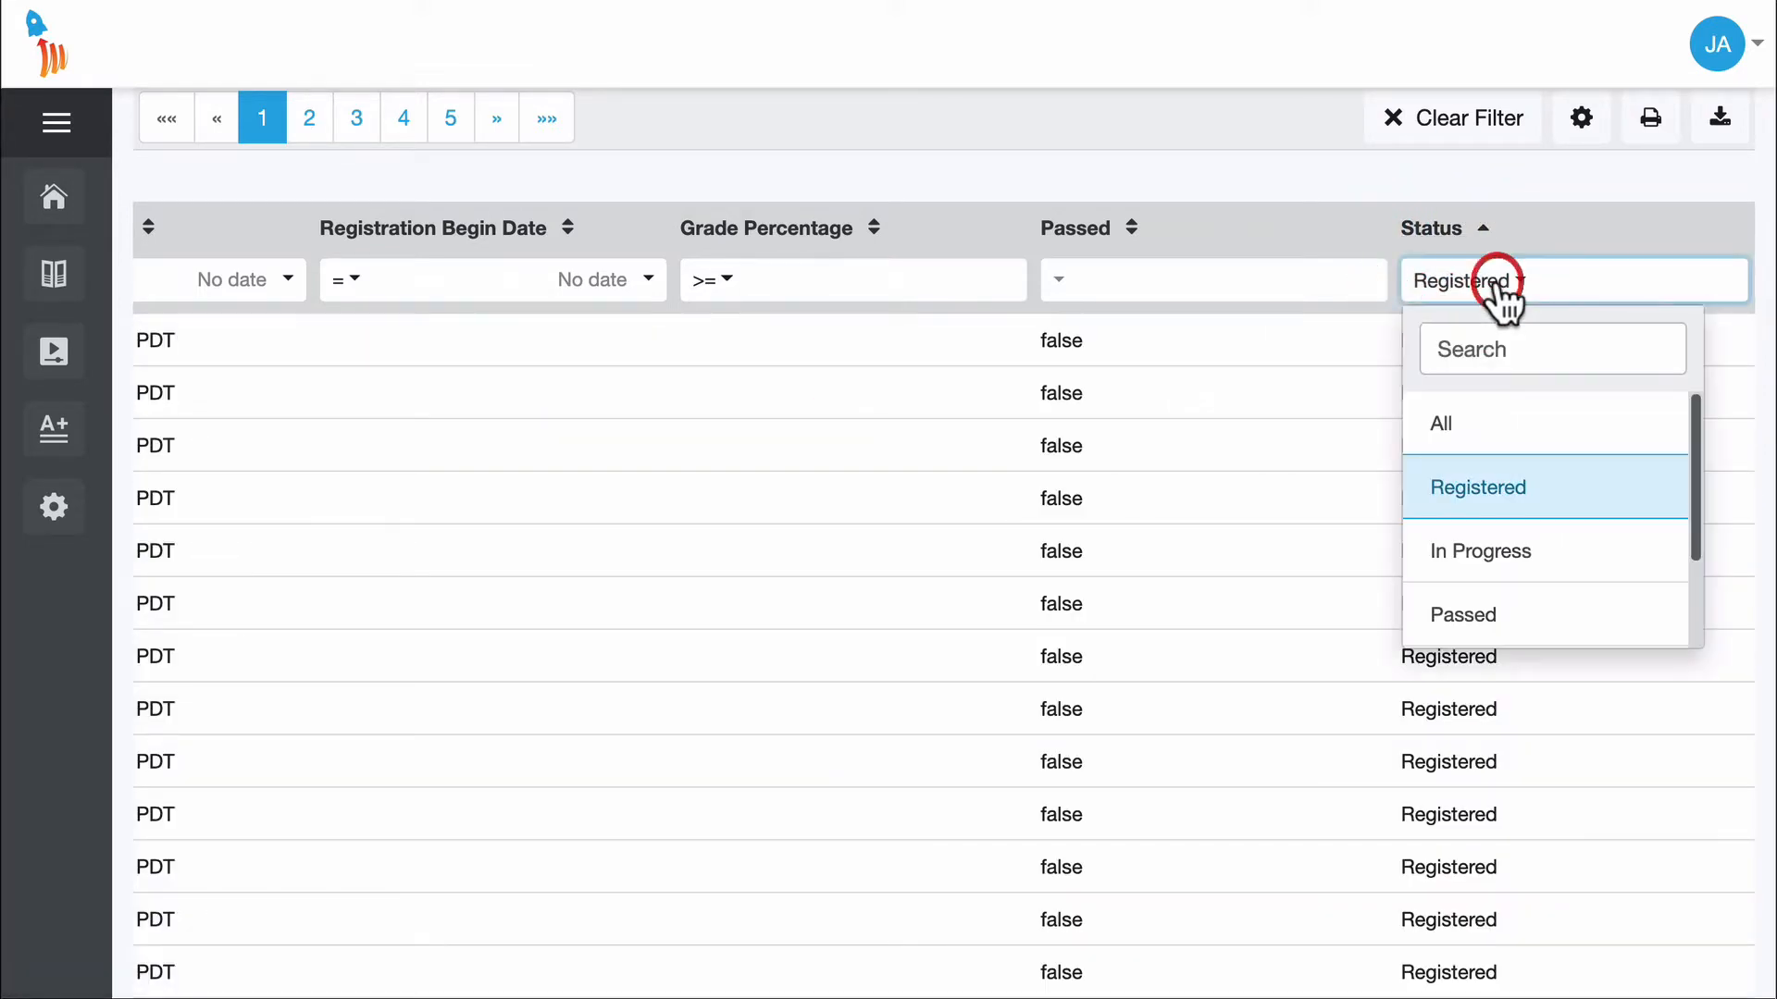
{"action": "left_click", "coordinate": [1499, 427]}
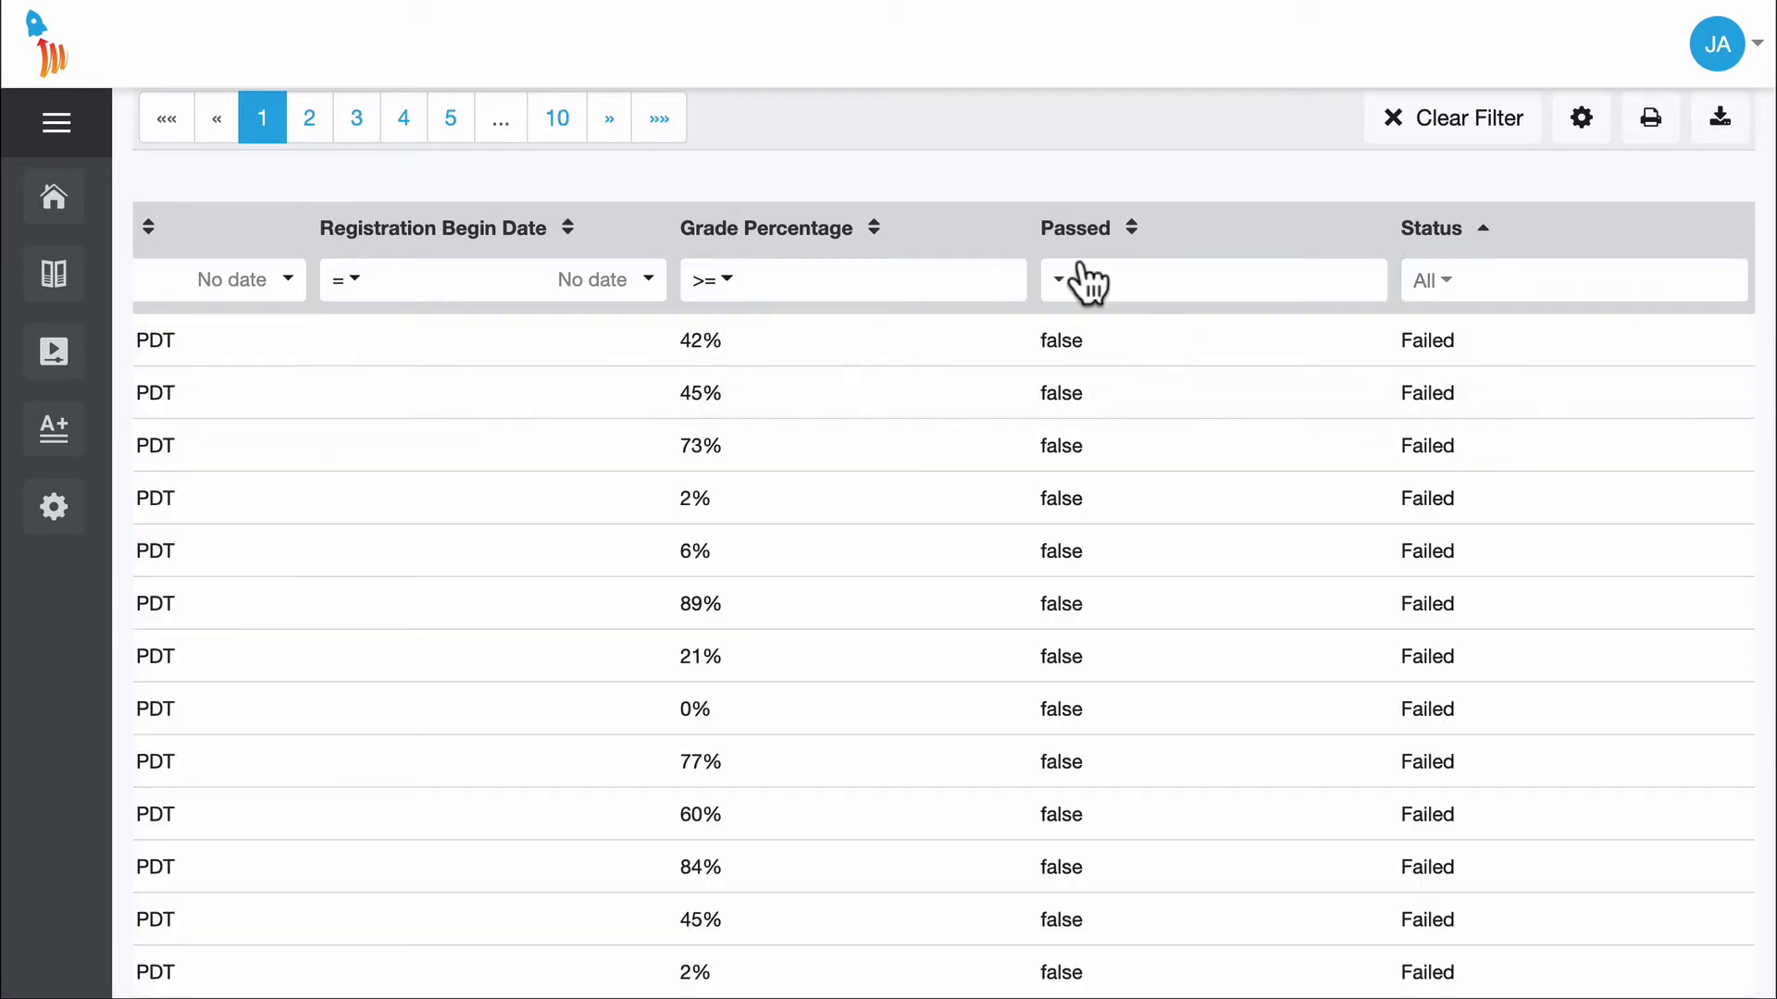
Step: Filter the Grade Percentage column to values less than 80
{"action": "left_click", "coordinate": [715, 282]}
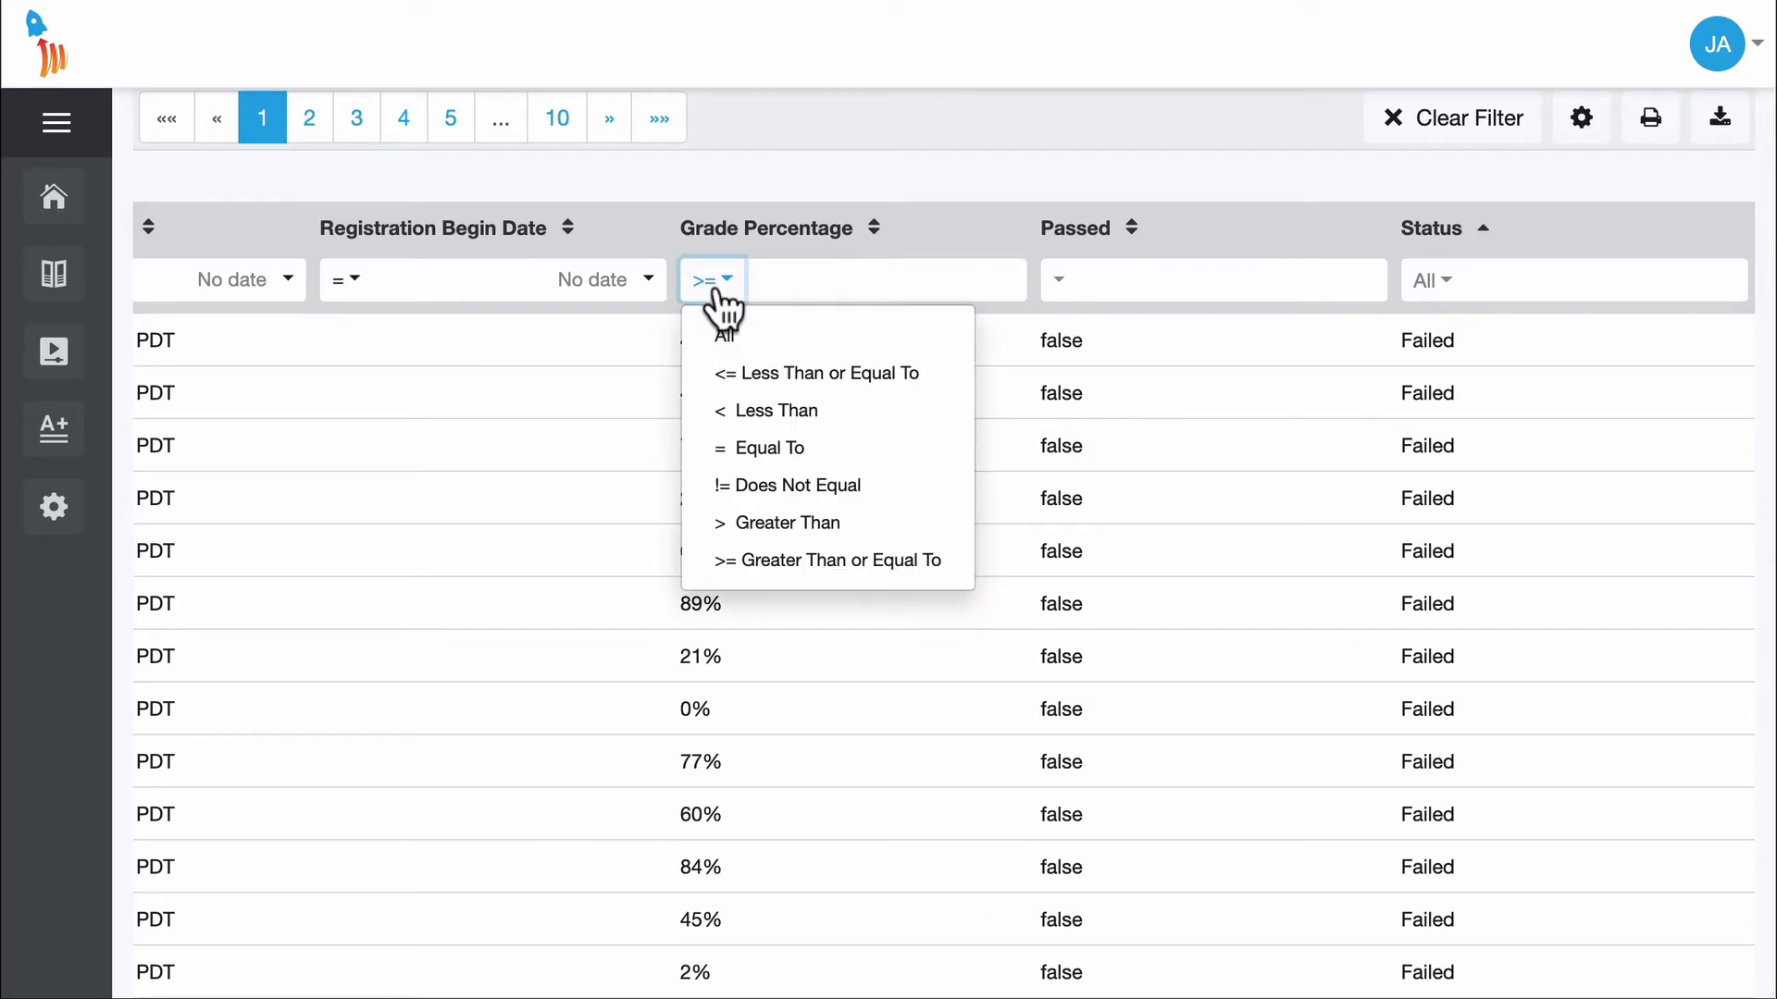
{"action": "left_click", "coordinate": [756, 418]}
{"action": "left_click", "coordinate": [761, 279]}
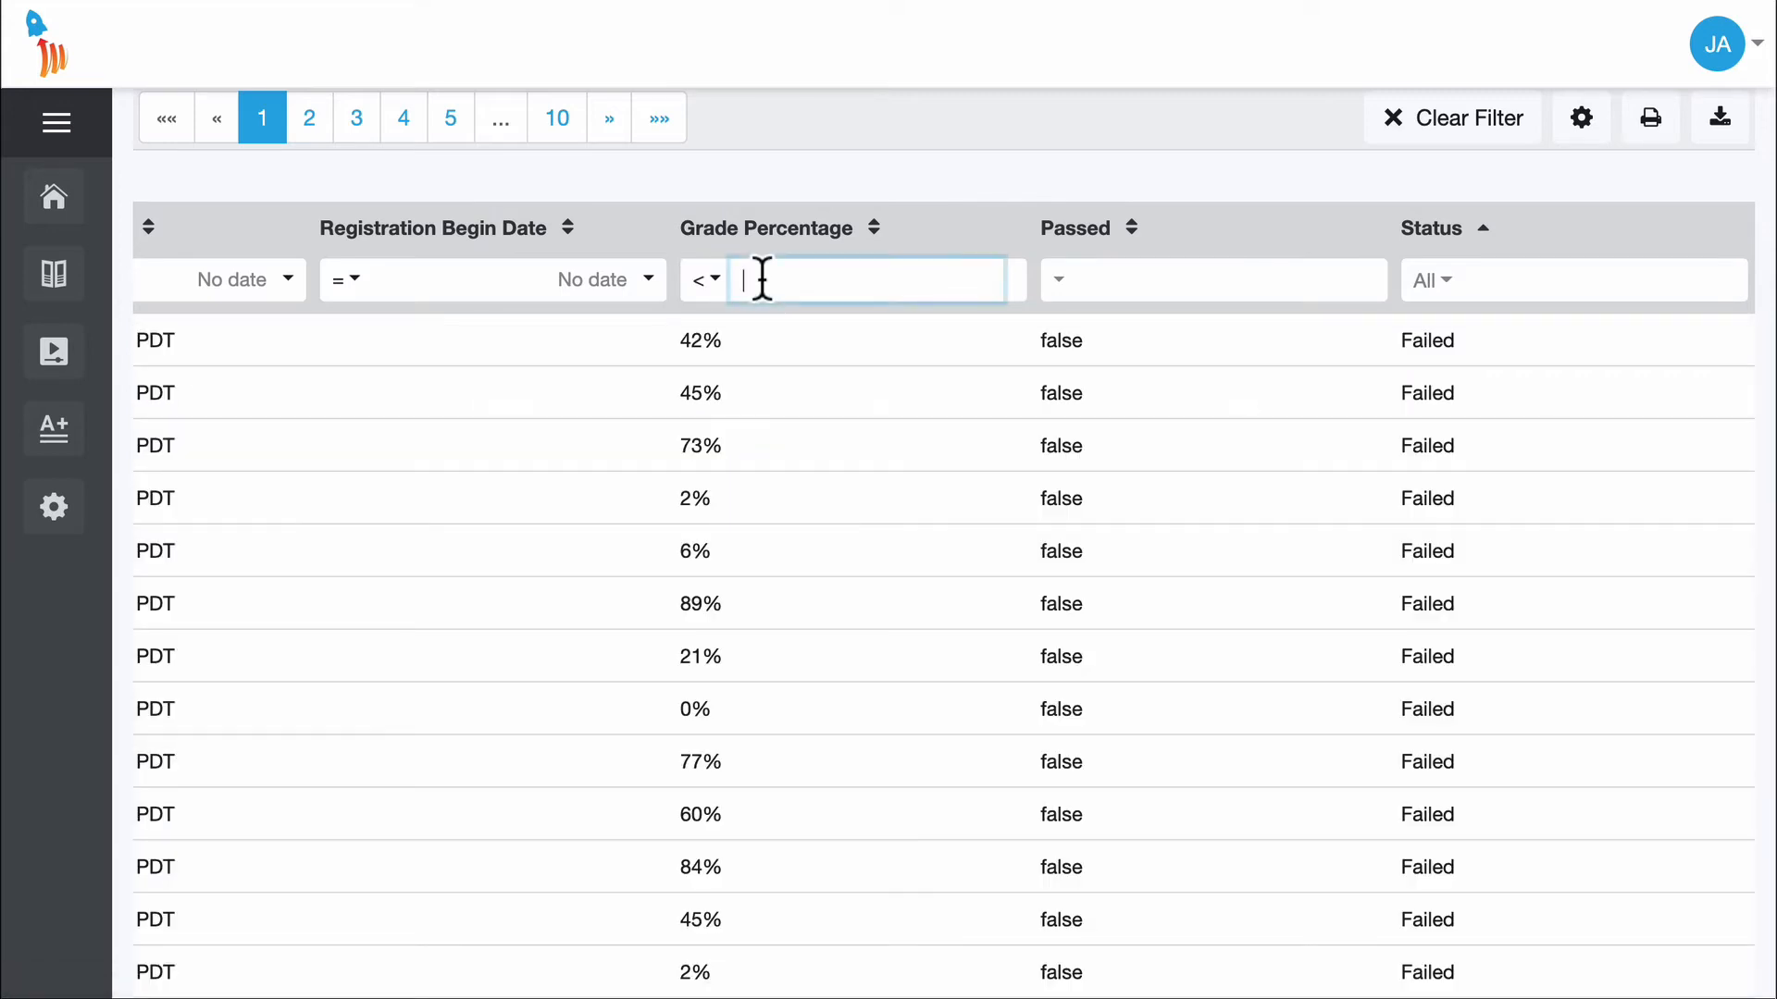
{"action": "type", "text": "80"}
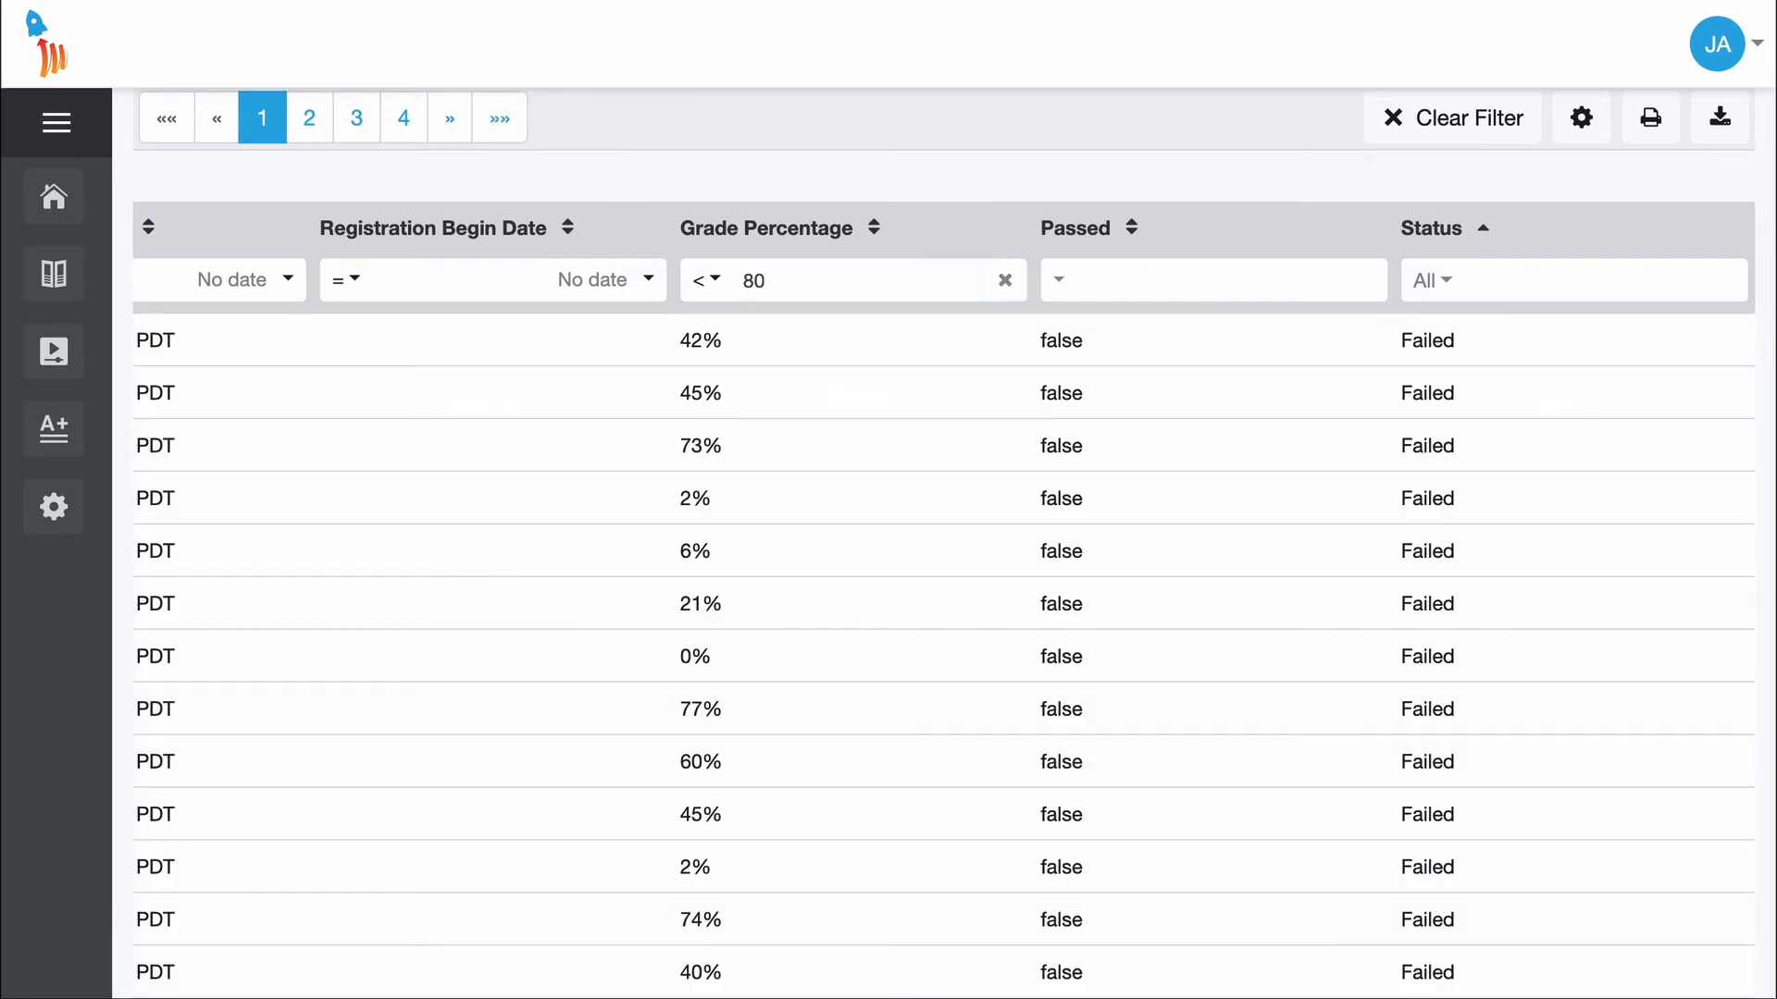
Step: Review the filtered rows down to the summary footer, and the offering and user columns
{"action": "scroll", "coordinate": [721, 500], "scroll_direction": "down", "scroll_amount": 4}
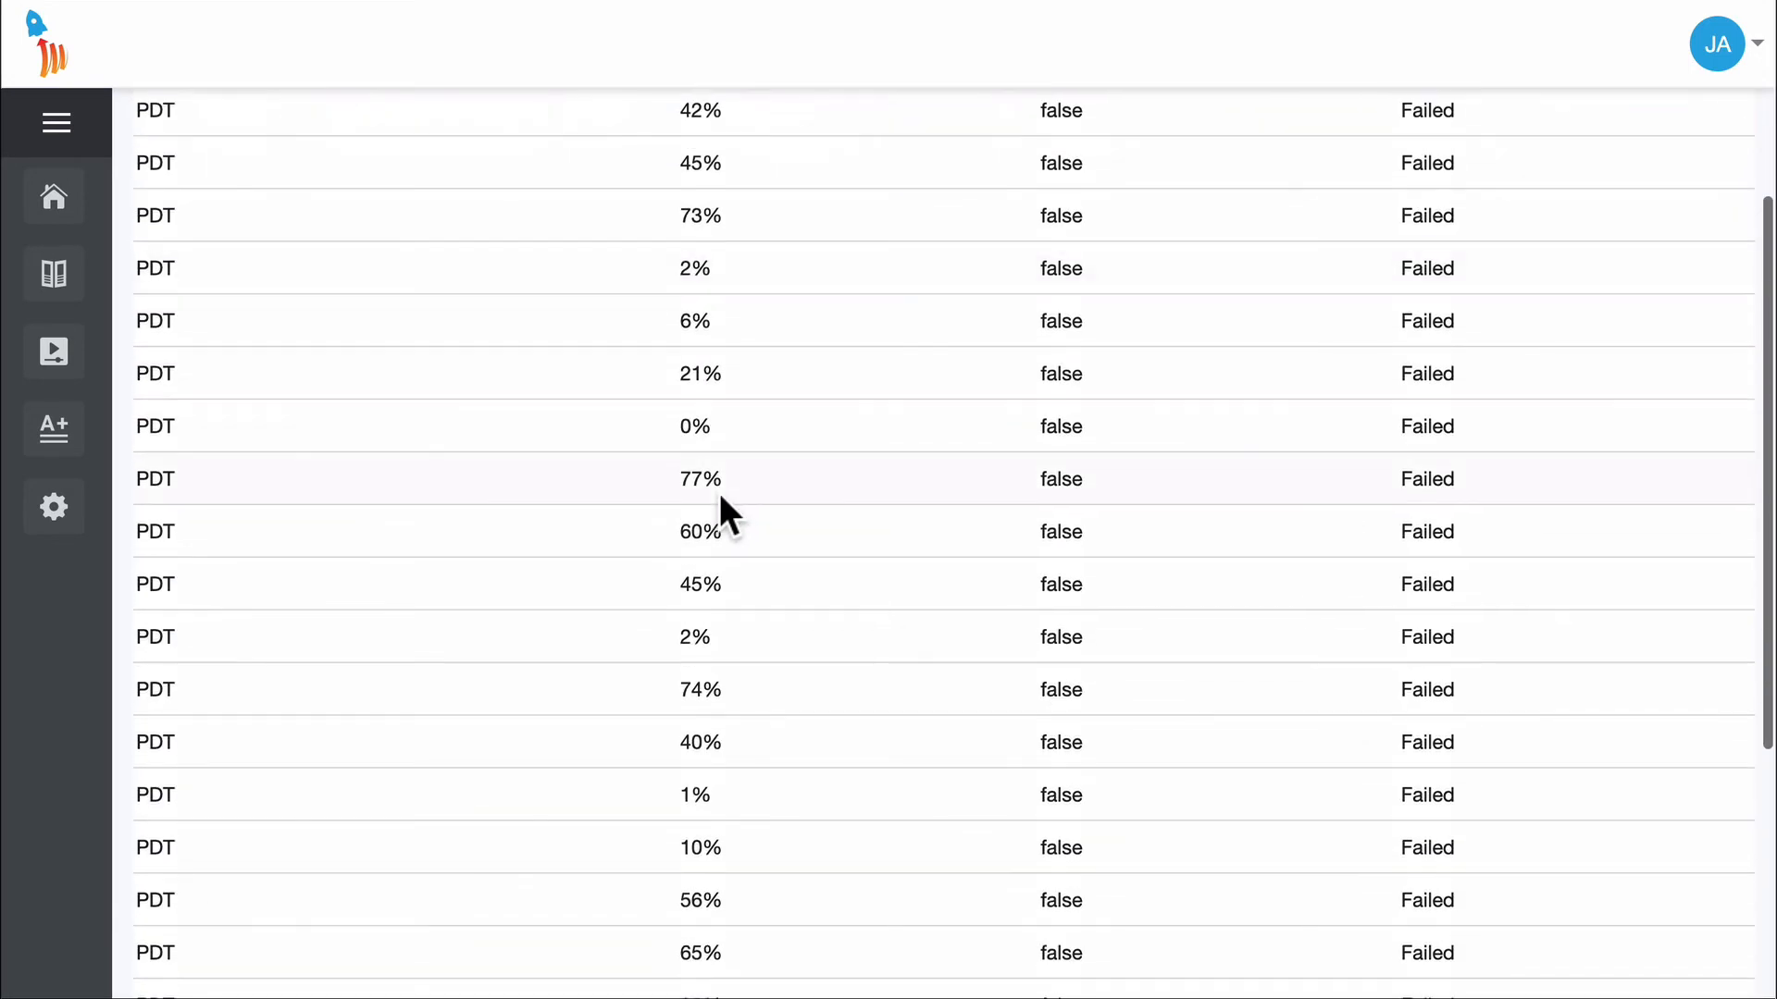
{"action": "scroll", "coordinate": [721, 499], "scroll_direction": "down", "scroll_amount": 3}
{"action": "scroll", "coordinate": [720, 500], "scroll_direction": "down", "scroll_amount": 5}
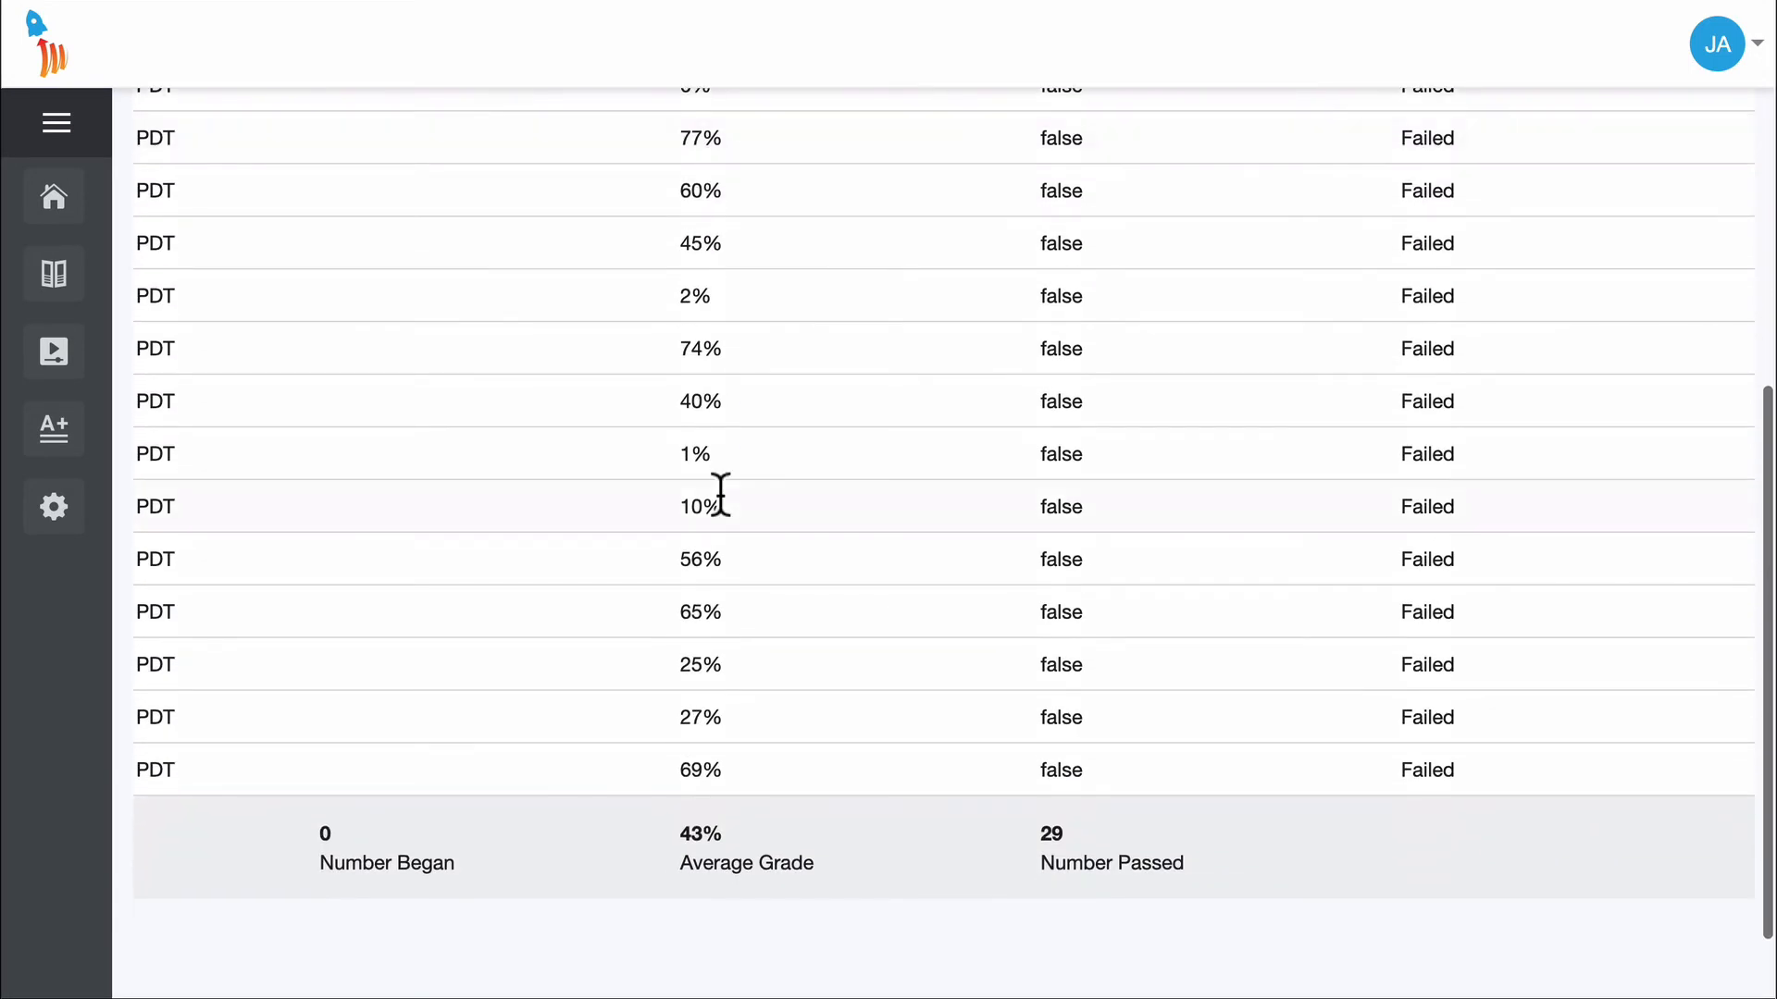
{"action": "scroll", "coordinate": [720, 500], "scroll_direction": "up", "scroll_amount": 12}
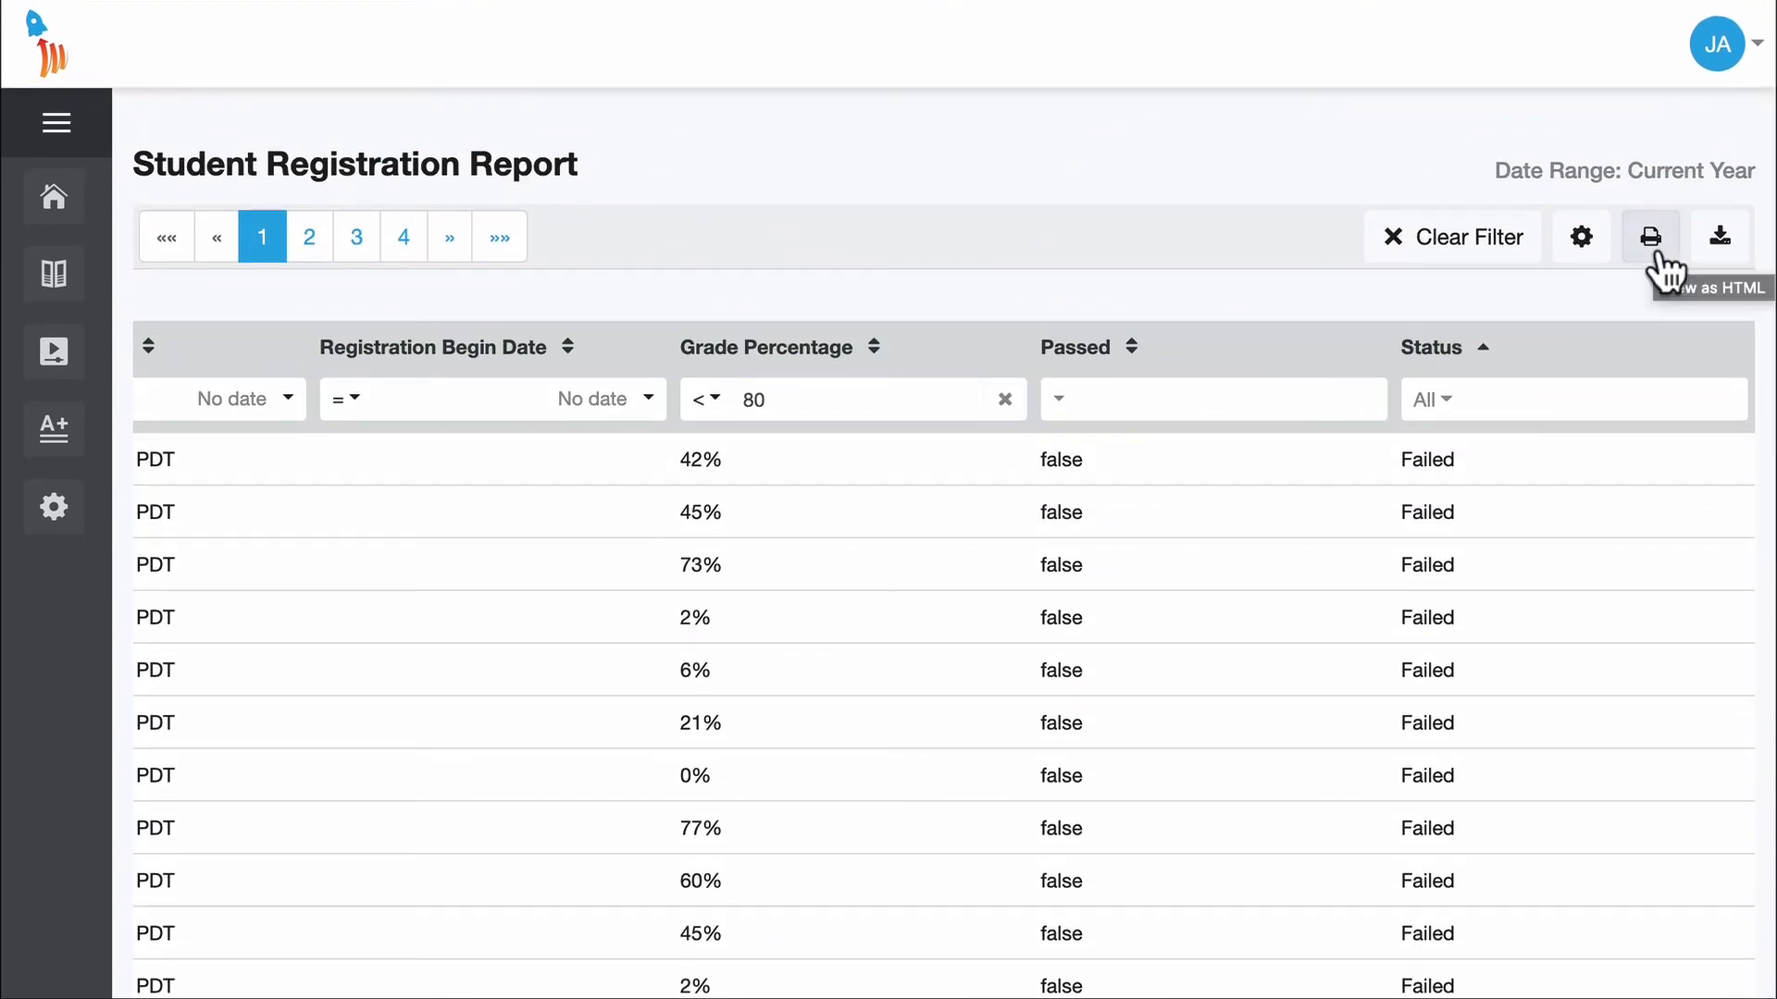
{"action": "scroll", "coordinate": [1396, 610], "scroll_direction": "left", "scroll_amount": 10}
{"action": "scroll", "coordinate": [1403, 608], "scroll_direction": "left", "scroll_amount": 3}
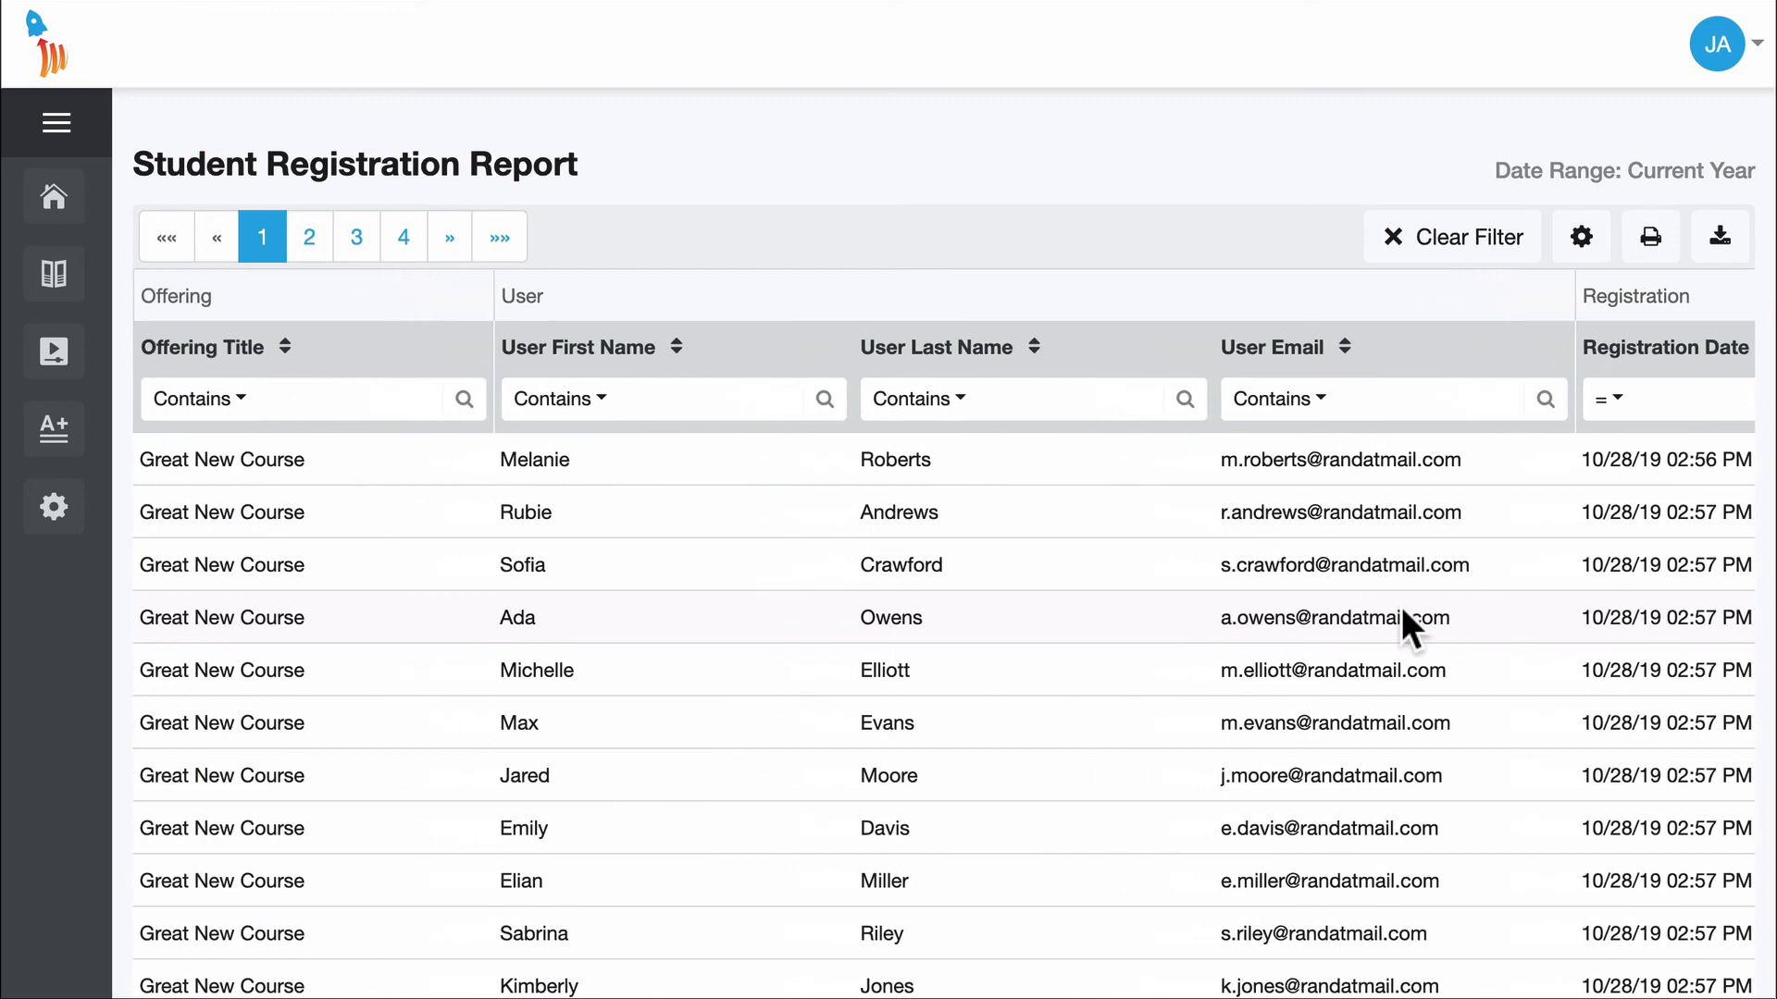